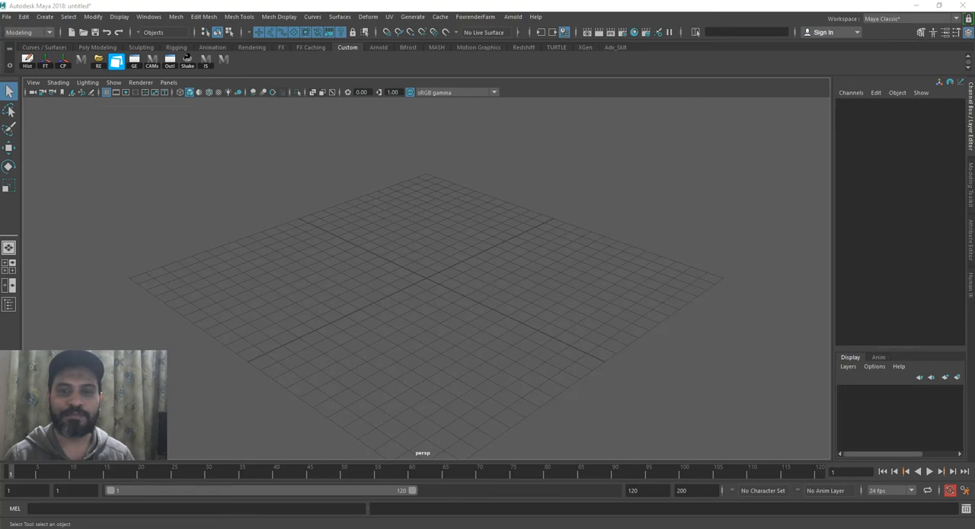
Look through the 12 Principles of Animation, Animator's Survival Kit and Illusion of Life images in ACDSee Quick View, and return to Maya
{"action": "key", "text": "alt+Tab"}
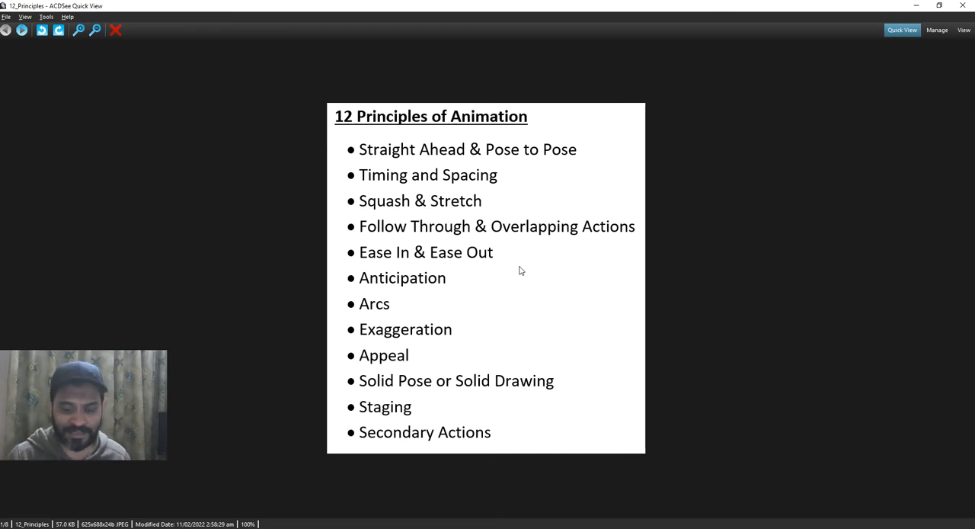
{"action": "key", "text": "Right"}
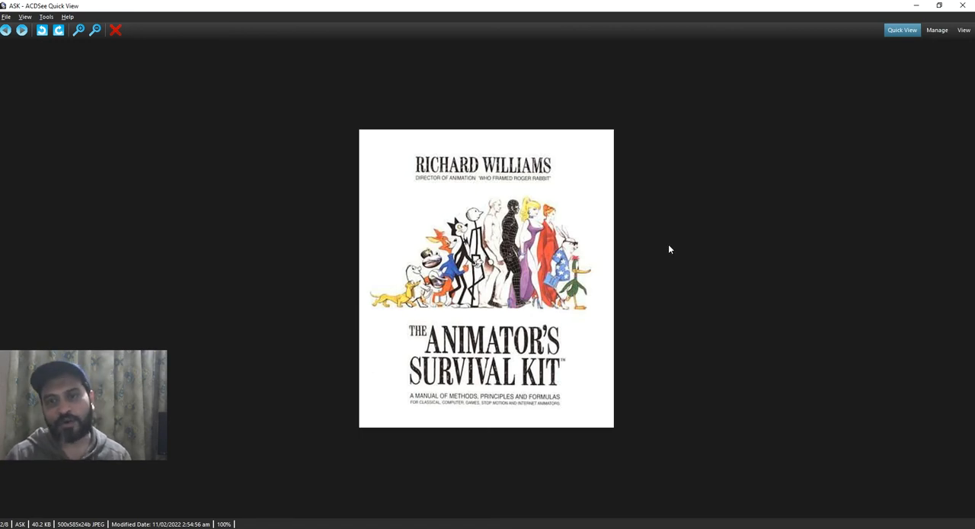
{"action": "key", "text": "Right"}
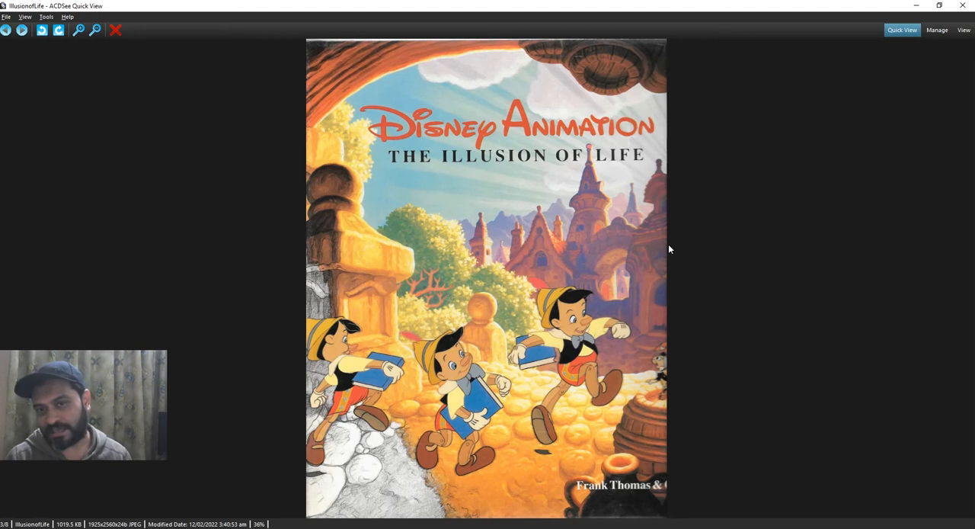
{"action": "key", "text": "Left"}
{"action": "key", "text": "Right"}
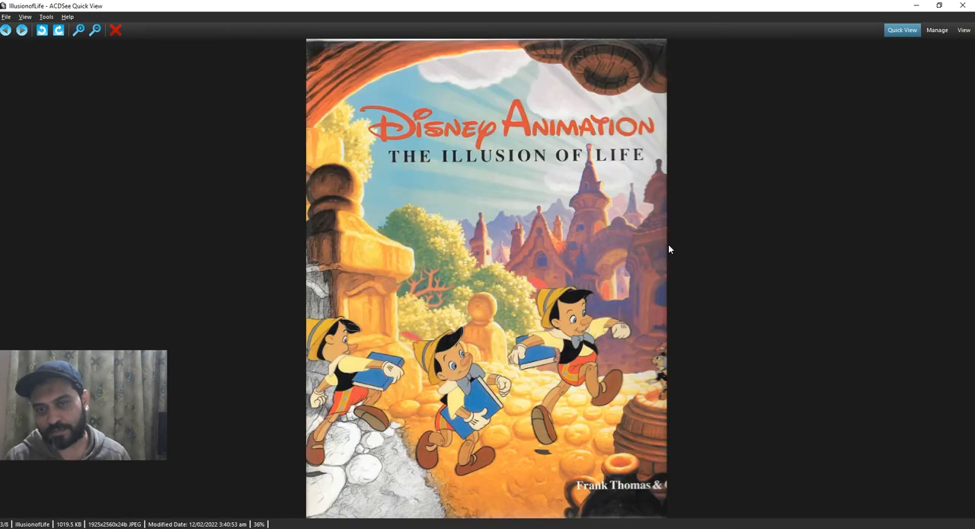
{"action": "key", "text": "Left"}
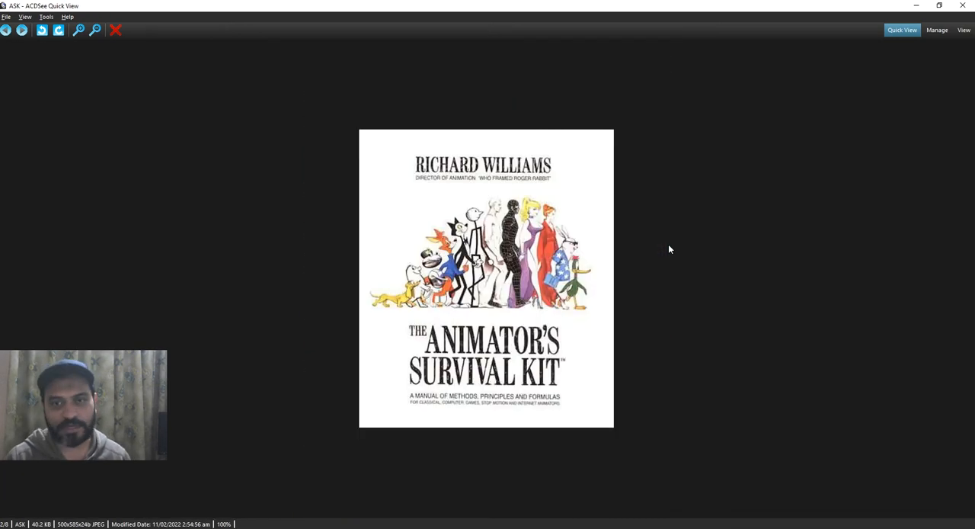
{"action": "key", "text": "Left"}
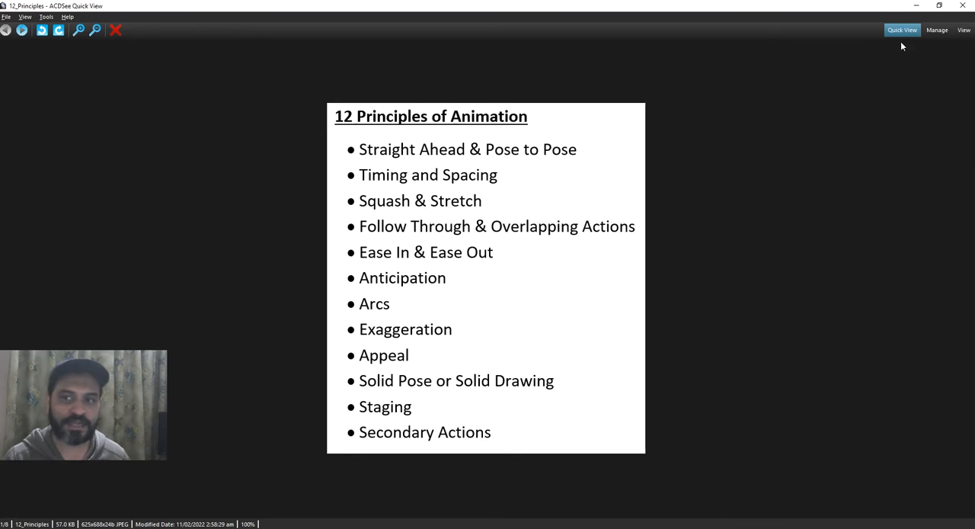
{"action": "left_click", "coordinate": [914, 5]}
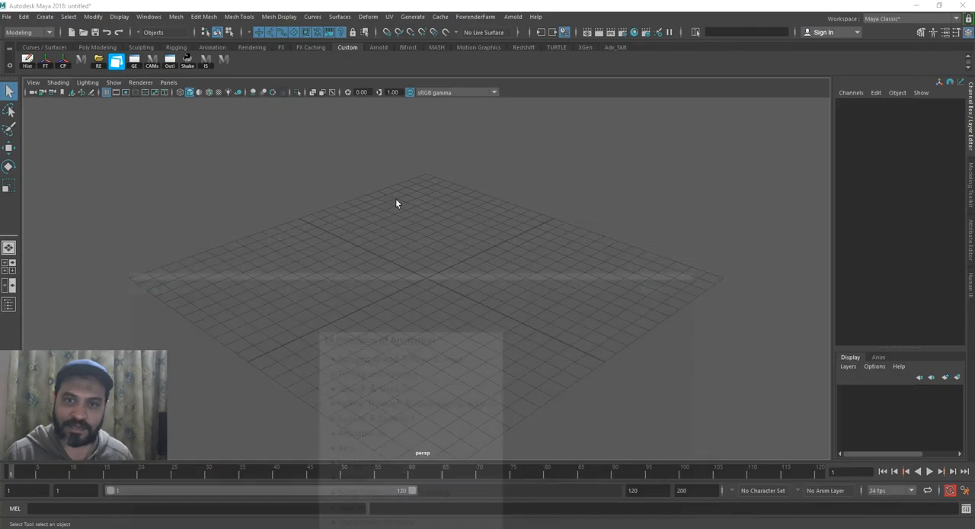
Create a polygon sphere at the centre of the grid and deselect it
{"action": "left_click", "coordinate": [45, 17]}
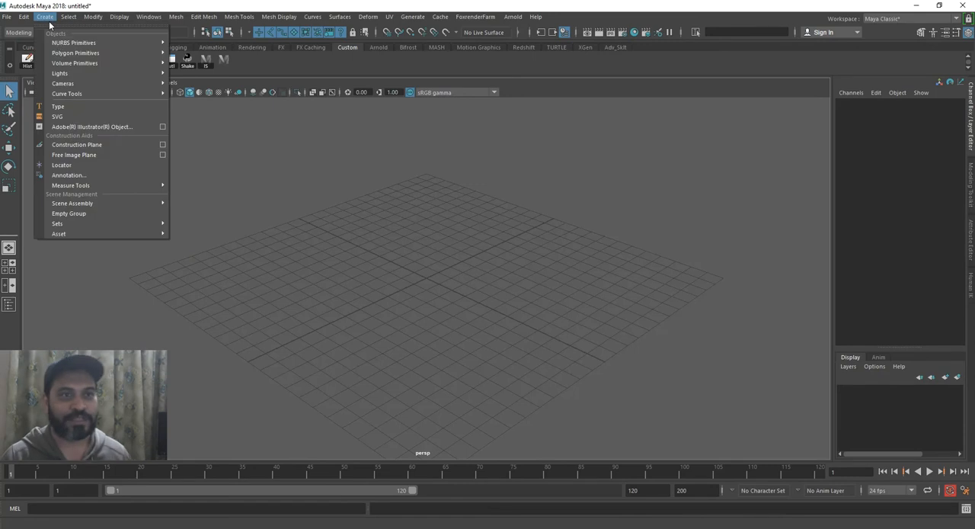
{"action": "mouse_move", "coordinate": [63, 53]}
{"action": "left_click", "coordinate": [489, 199]}
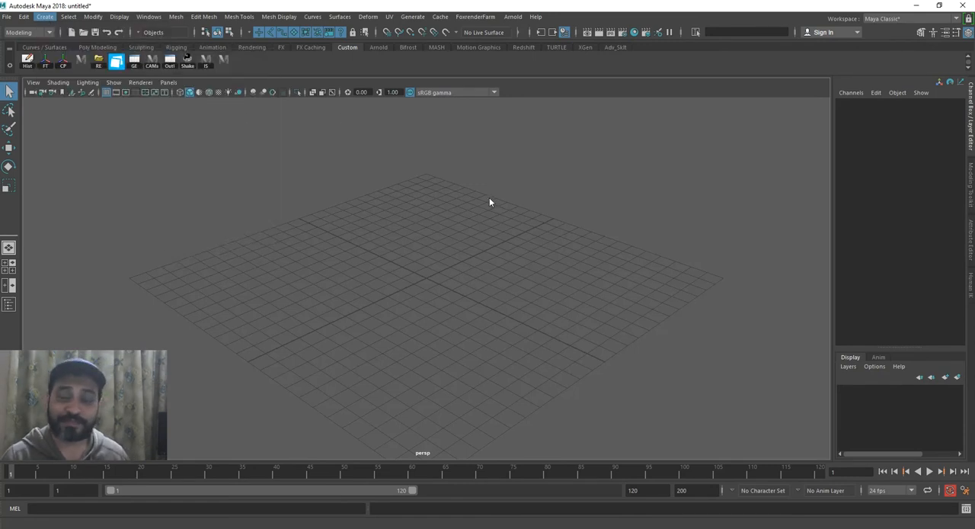
{"action": "left_click", "coordinate": [46, 17]}
{"action": "mouse_move", "coordinate": [76, 52]}
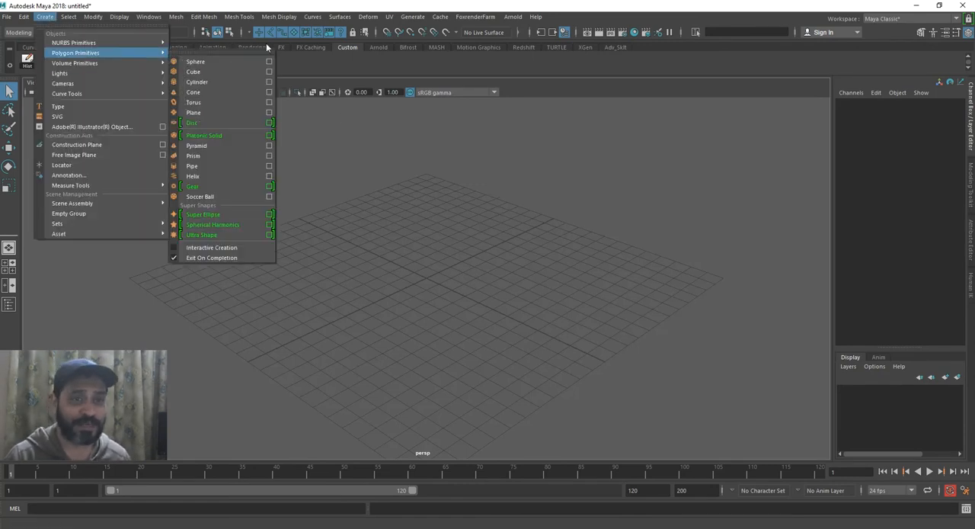
{"action": "left_click", "coordinate": [224, 63]}
{"action": "left_click", "coordinate": [563, 266]}
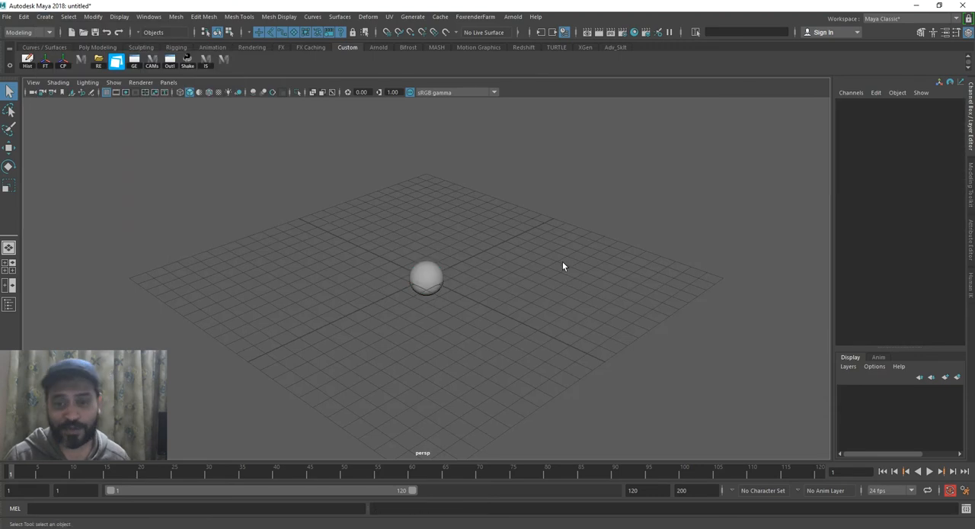
{"action": "left_click_drag", "start_coordinate": [467, 276], "coordinate": [528, 257], "text": "alt"}
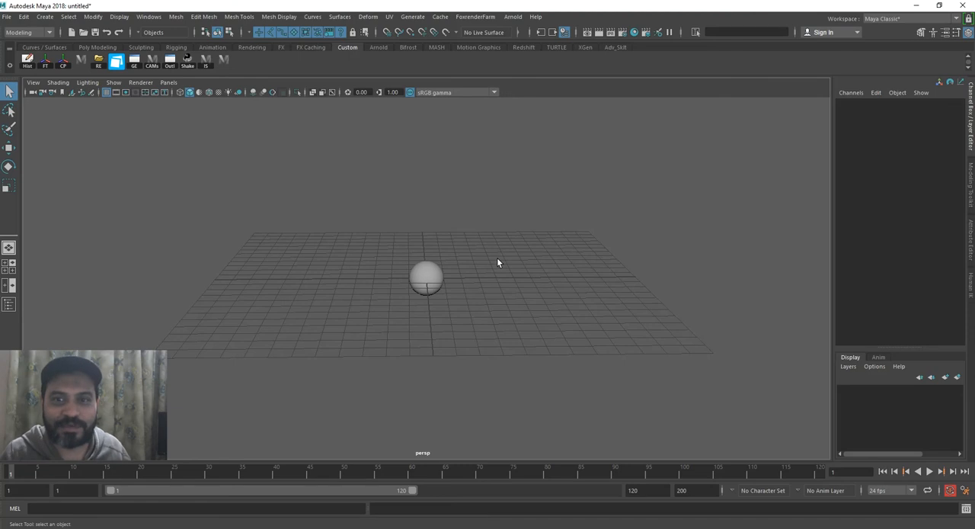
{"action": "left_click_drag", "start_coordinate": [491, 261], "coordinate": [487, 262], "text": "alt"}
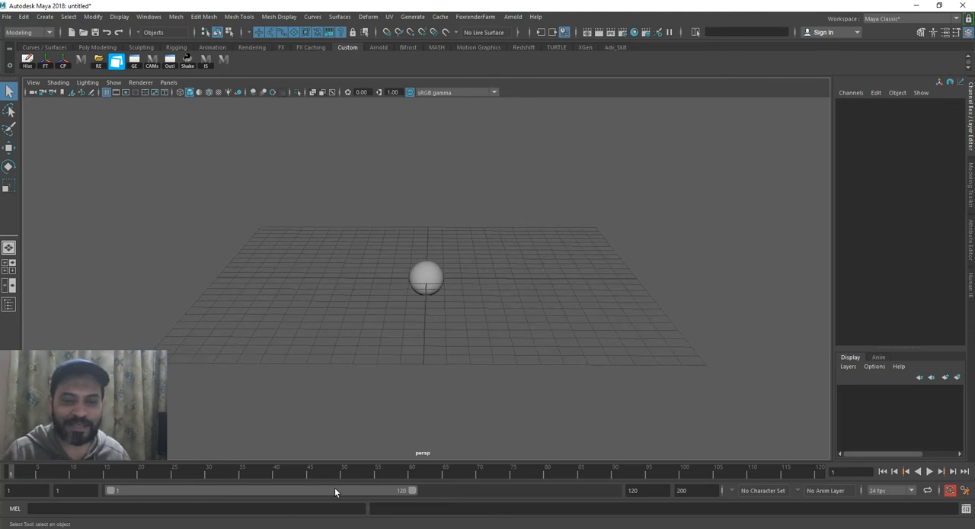
Review the 12 Principles of Animation list in ACDSee and return to the sphere in the Maya scene
{"action": "key", "text": "alt+Tab"}
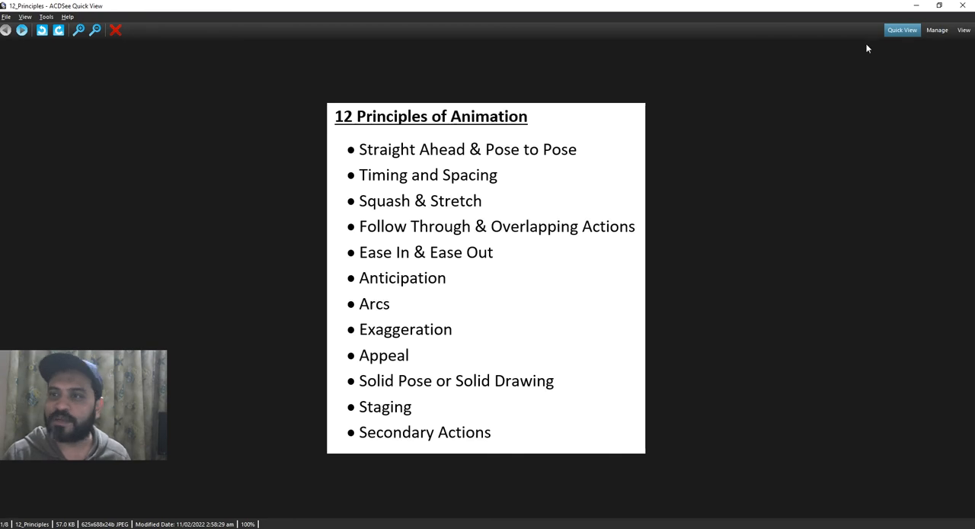
{"action": "left_click", "coordinate": [915, 5]}
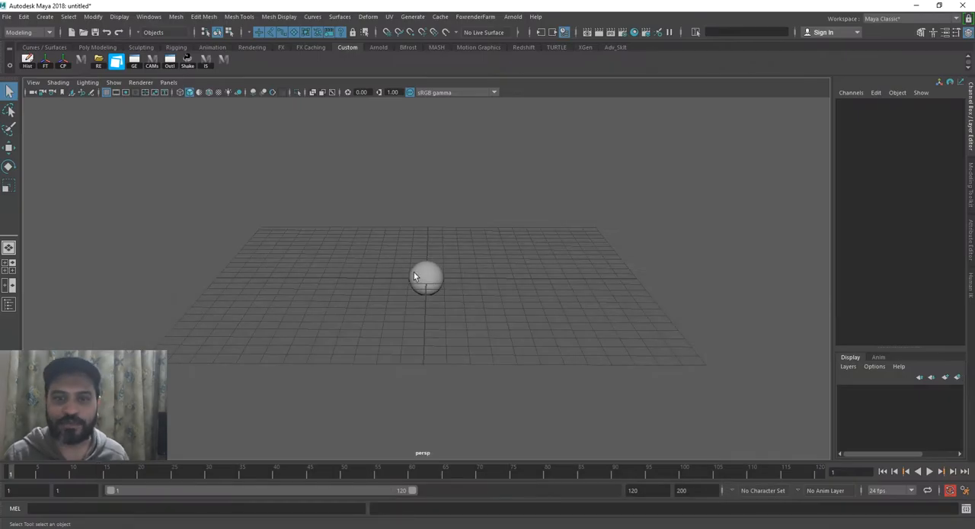
{"action": "left_click", "coordinate": [415, 276]}
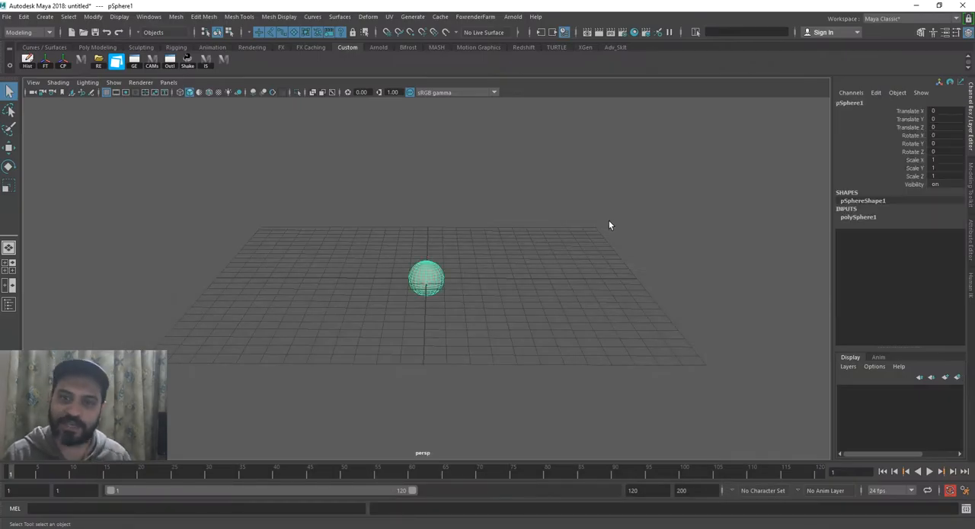
{"action": "left_click", "coordinate": [437, 314]}
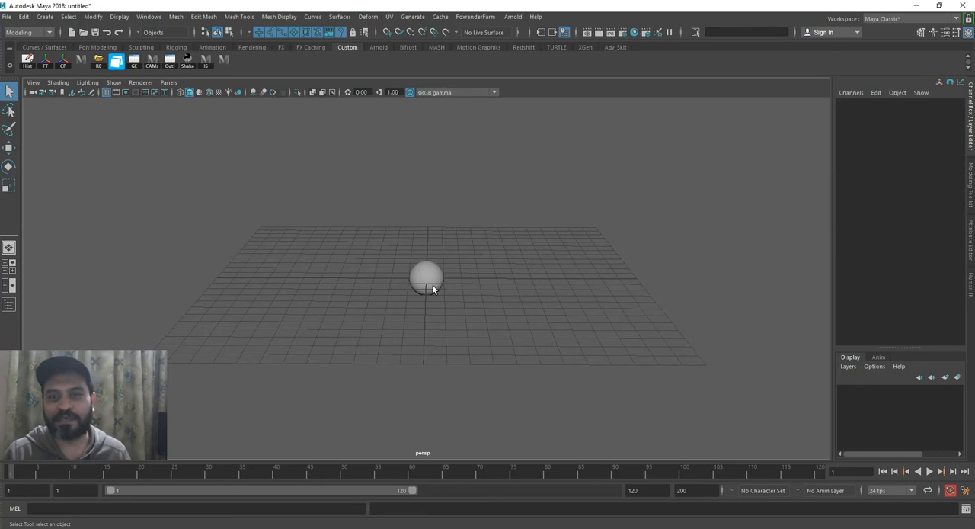
{"action": "left_click_drag", "start_coordinate": [475, 267], "coordinate": [471, 269], "text": "alt"}
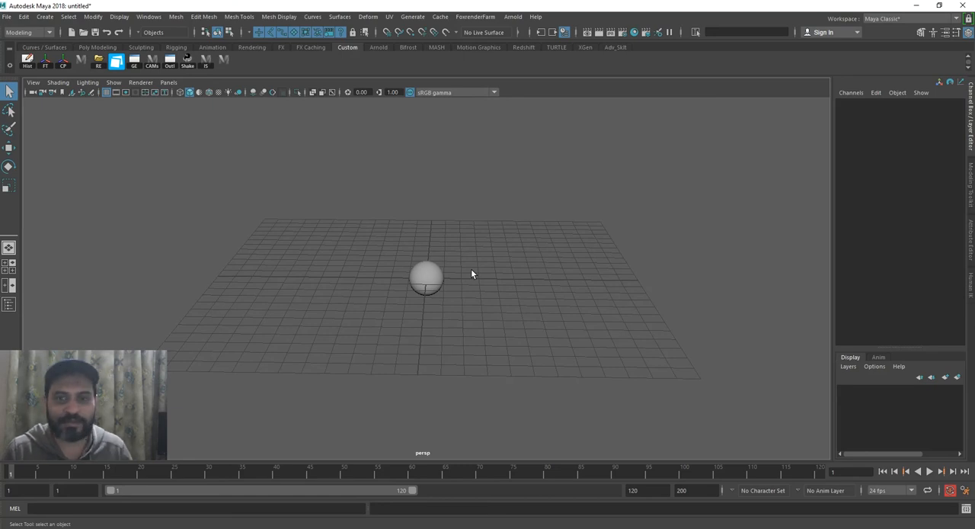
Select the sphere and try moving it about 0.03 units along the X axis, undoing the move
{"action": "left_click", "coordinate": [437, 275]}
{"action": "scroll", "coordinate": [438, 274], "scroll_direction": "up", "scroll_amount": 3}
{"action": "scroll", "coordinate": [479, 213], "scroll_direction": "up", "scroll_amount": 3}
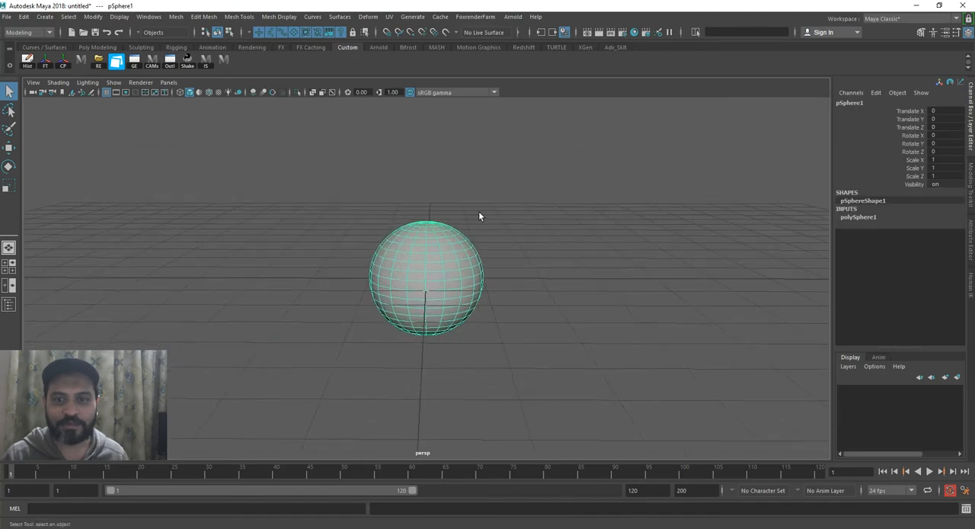
{"action": "key", "text": "w"}
{"action": "left_click_drag", "start_coordinate": [492, 281], "coordinate": [495, 279]}
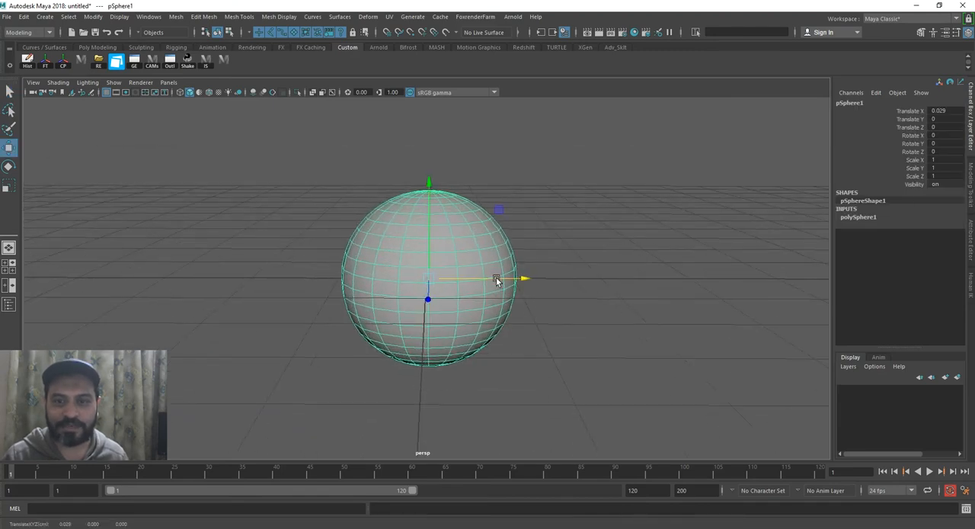
{"action": "key", "text": "ctrl+z"}
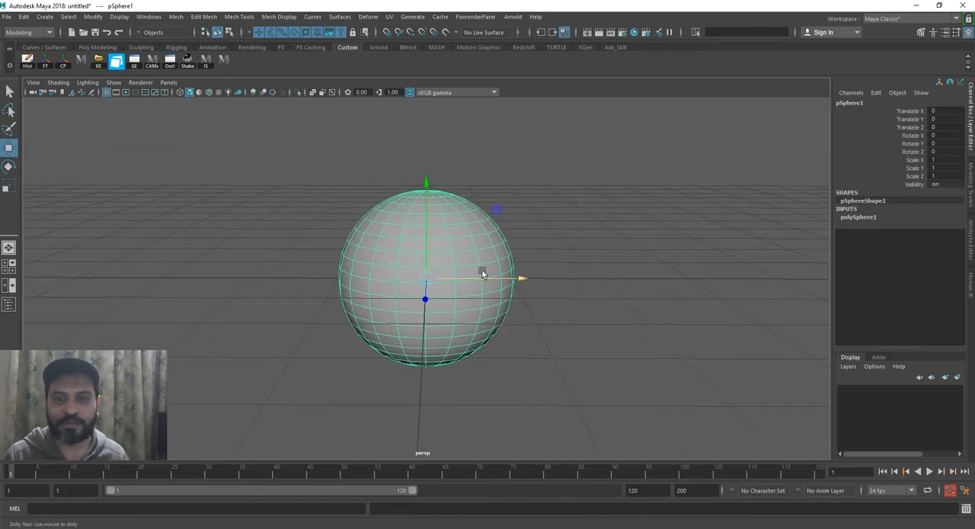
{"action": "scroll", "coordinate": [484, 278], "scroll_direction": "up", "scroll_amount": 1}
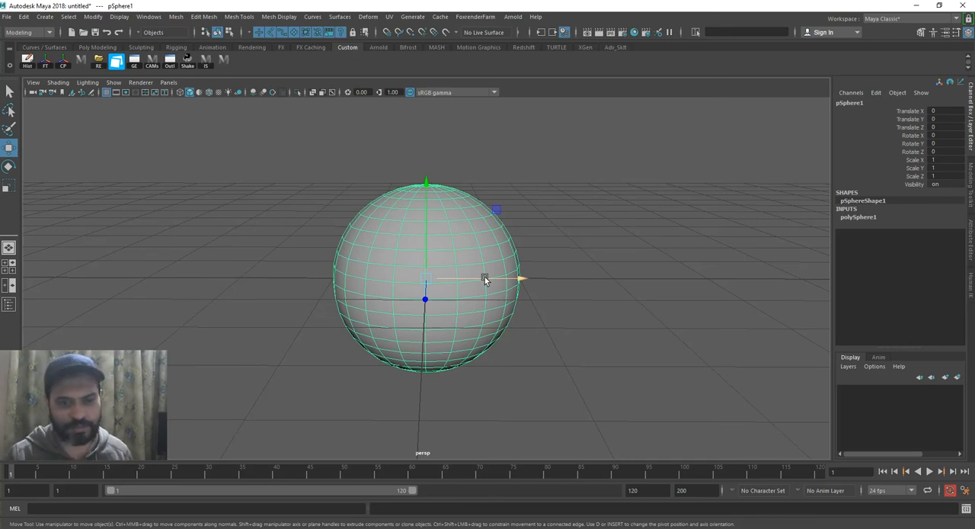
Check the 12 Principles of Animation list again, and back in Maya try nudging the sphere about 0.027 units along X
{"action": "left_click", "coordinate": [263, 527]}
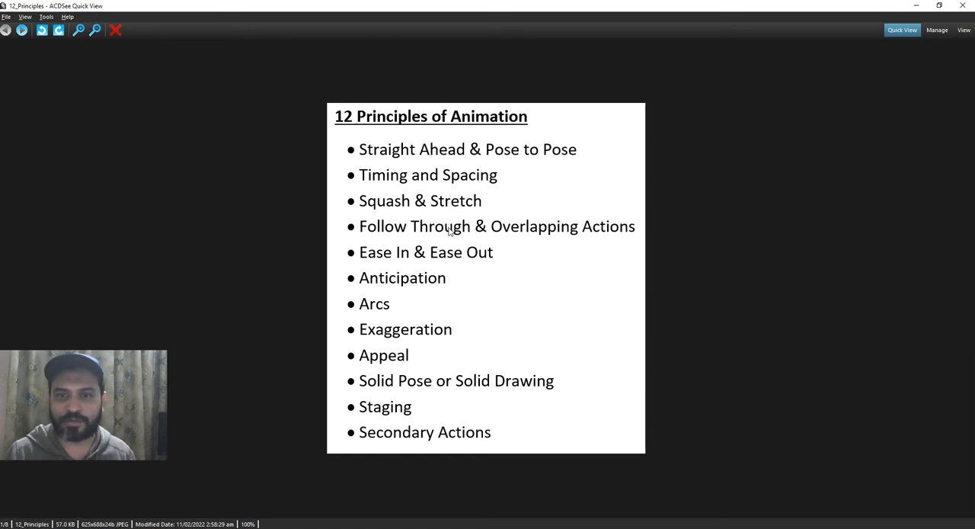
{"action": "left_click", "coordinate": [917, 7]}
{"action": "left_click", "coordinate": [642, 269]}
{"action": "left_click", "coordinate": [431, 268]}
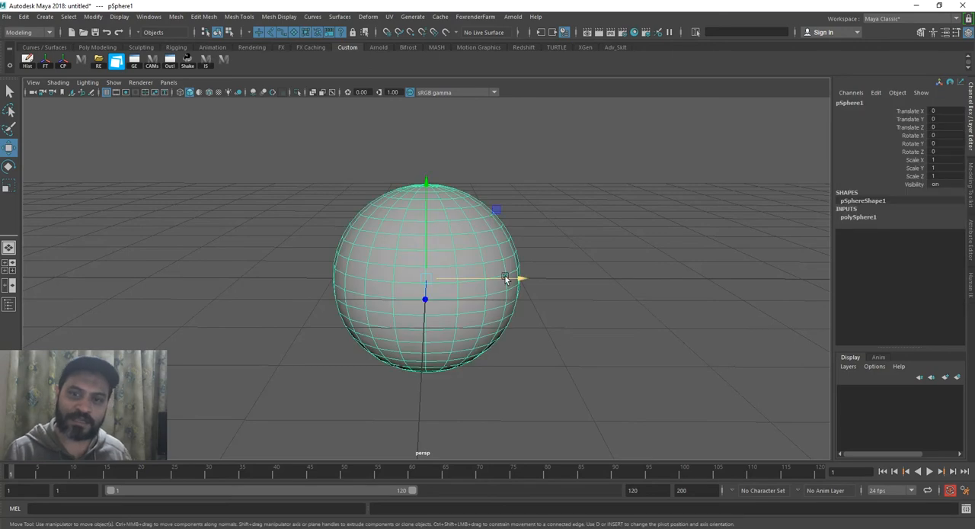
{"action": "left_click_drag", "start_coordinate": [508, 281], "coordinate": [510, 281]}
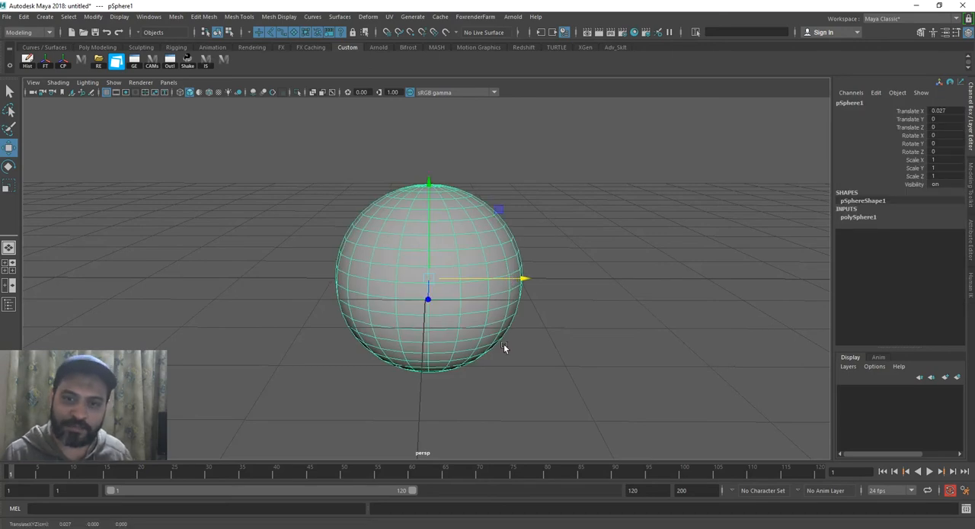
{"action": "key", "text": "ctrl+z"}
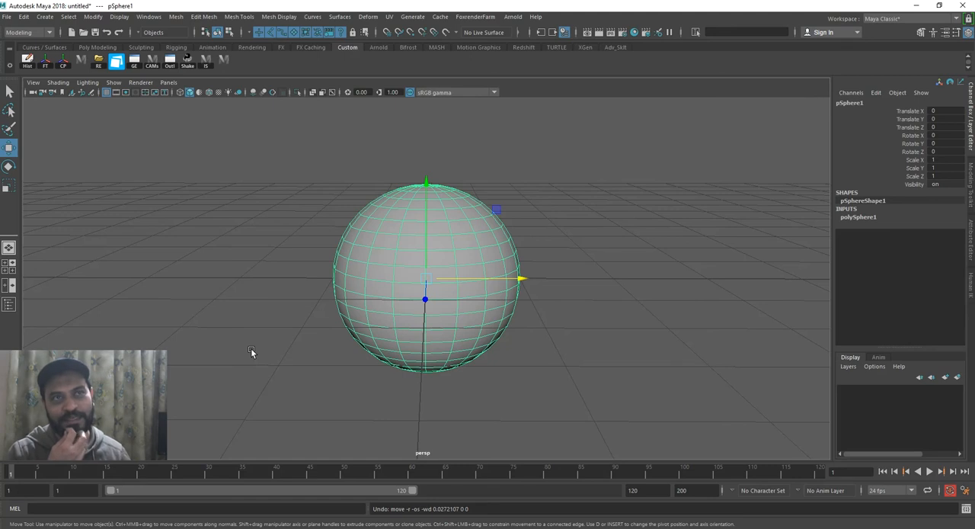
Switch the viewport from perspective to the front orthographic view of the sphere
{"action": "right_click_drag", "start_coordinate": [251, 349], "coordinate": [244, 213], "text": "alt"}
{"action": "left_click_drag", "start_coordinate": [364, 230], "coordinate": [373, 259], "text": "alt"}
{"action": "key", "text": "space"}
{"action": "right_click_drag", "start_coordinate": [434, 267], "coordinate": [313, 321], "text": "alt"}
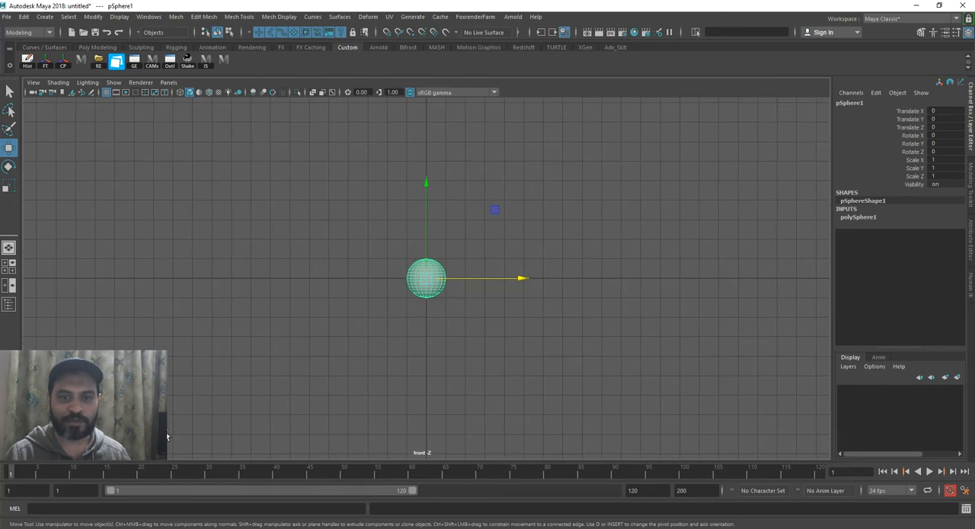
Set the timeline's playback range to start at frame 0 and end at frame 20
{"action": "double_click", "coordinate": [69, 491]}
{"action": "type", "text": "0"}
{"action": "key", "text": "Return"}
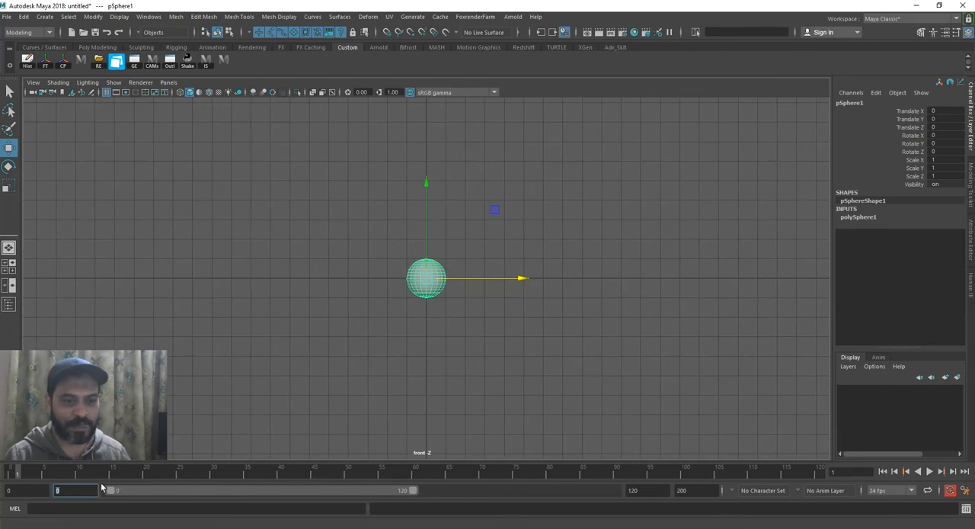
{"action": "middle_click_drag", "start_coordinate": [303, 374], "coordinate": [292, 415], "text": "alt"}
{"action": "double_click", "coordinate": [633, 491]}
{"action": "type", "text": "20"}
{"action": "key", "text": "Return"}
Set keyframes for the sphere's resting position at frames 0, 10 and 20
{"action": "right_click_drag", "start_coordinate": [436, 390], "coordinate": [447, 388], "text": "alt"}
{"action": "key", "text": "s"}
{"action": "left_click_drag", "start_coordinate": [316, 475], "coordinate": [960, 473]}
{"action": "key", "text": "s"}
{"action": "key", "text": "s"}
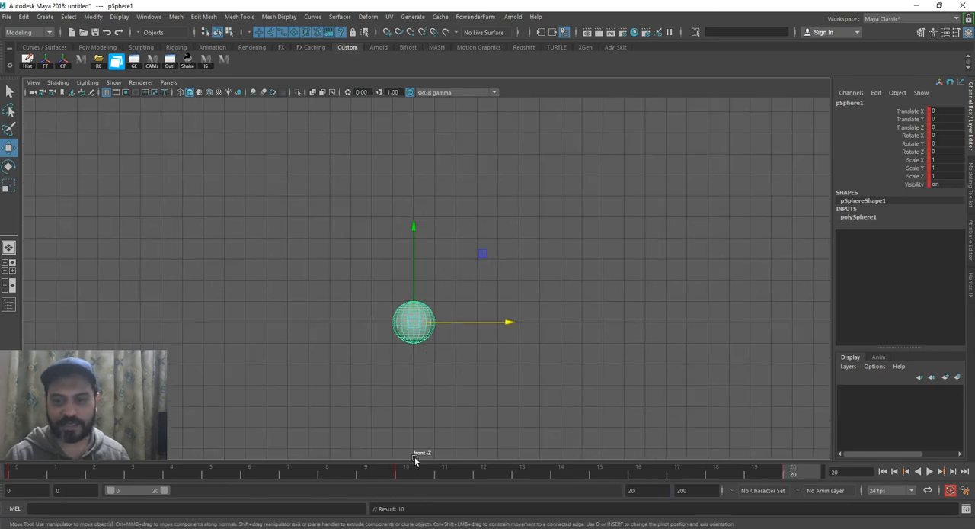
Raise the sphere to about 8.48 in Translate Y at frame 10 and play back the up-and-down motion
{"action": "left_click", "coordinate": [416, 471]}
{"action": "left_click_drag", "start_coordinate": [417, 285], "coordinate": [417, 108]}
{"action": "left_click", "coordinate": [929, 471]}
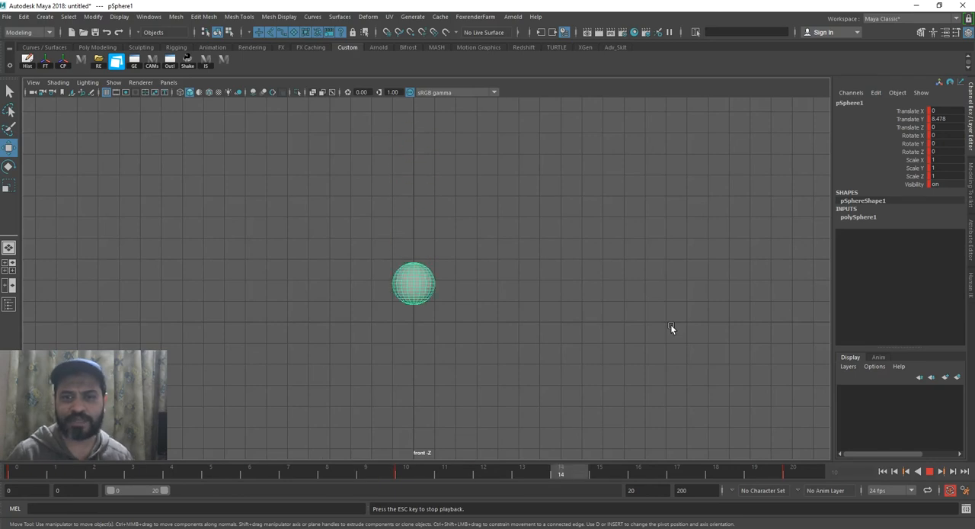
{"action": "left_click", "coordinate": [417, 385]}
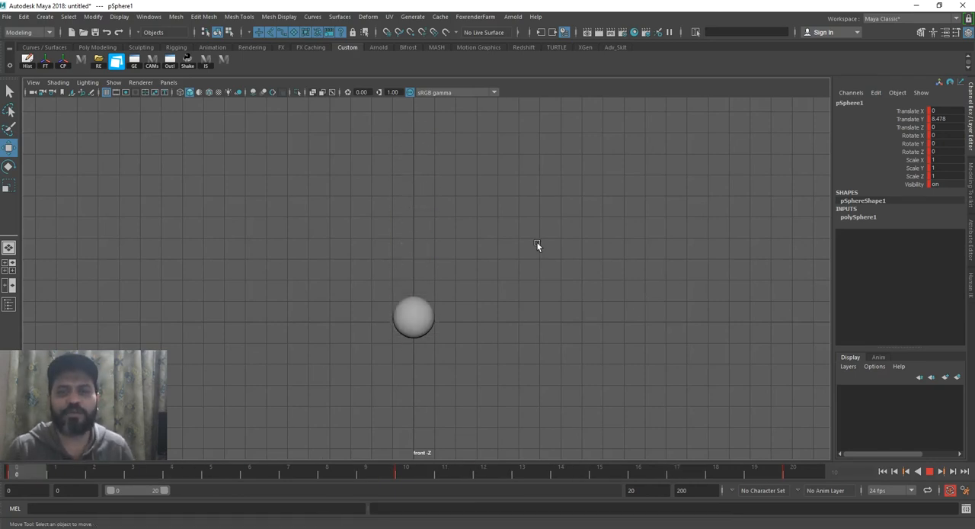
{"action": "key", "text": "ctrl+z"}
{"action": "left_click_drag", "start_coordinate": [647, 471], "coordinate": [412, 474]}
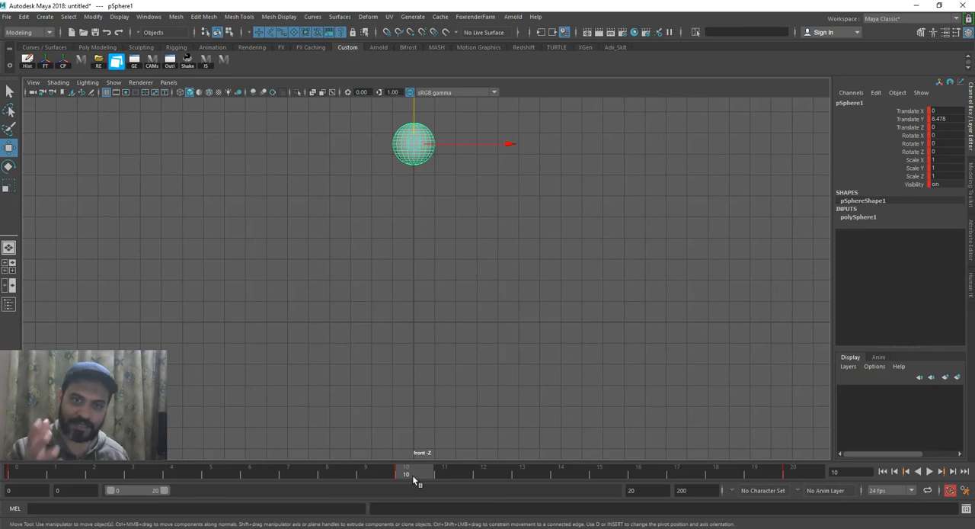
Set the playback end to frame 100 and stretch the sphere's keyframes to frames 0, 50 and 100
{"action": "left_click", "coordinate": [649, 494]}
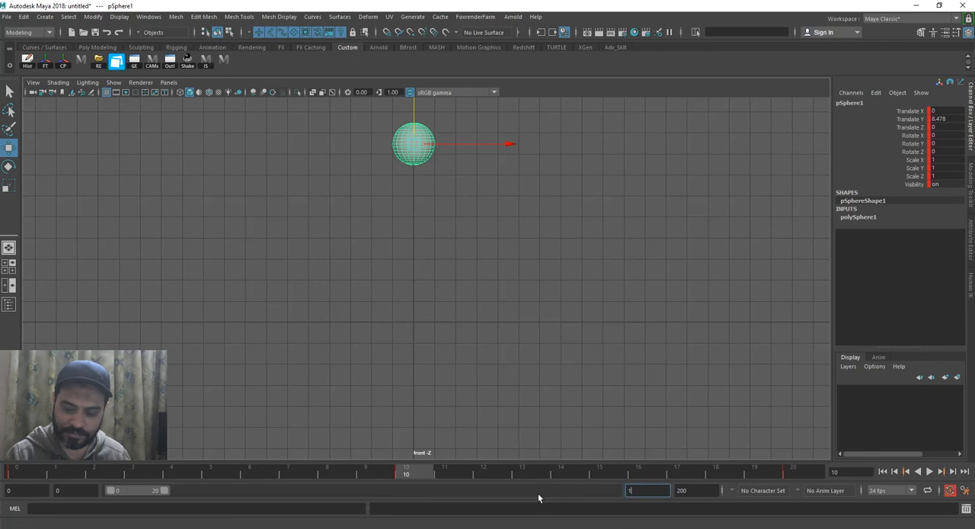
{"action": "type", "text": "100"}
{"action": "key", "text": "Return"}
{"action": "left_click_drag", "start_coordinate": [152, 471], "coordinate": [399, 474]}
Deselect the sphere and play the retimed animation from frame 0
{"action": "left_click", "coordinate": [10, 471]}
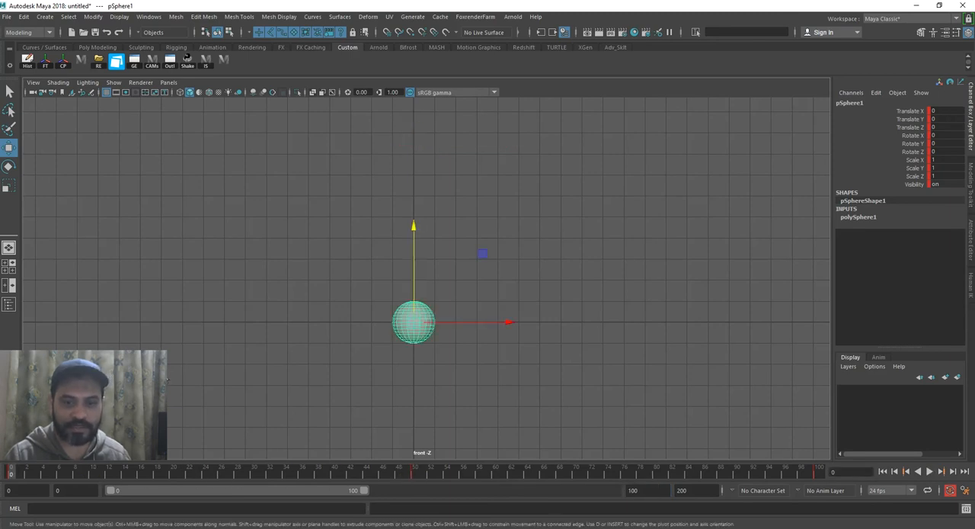
{"action": "left_click", "coordinate": [502, 365]}
{"action": "left_click", "coordinate": [929, 472]}
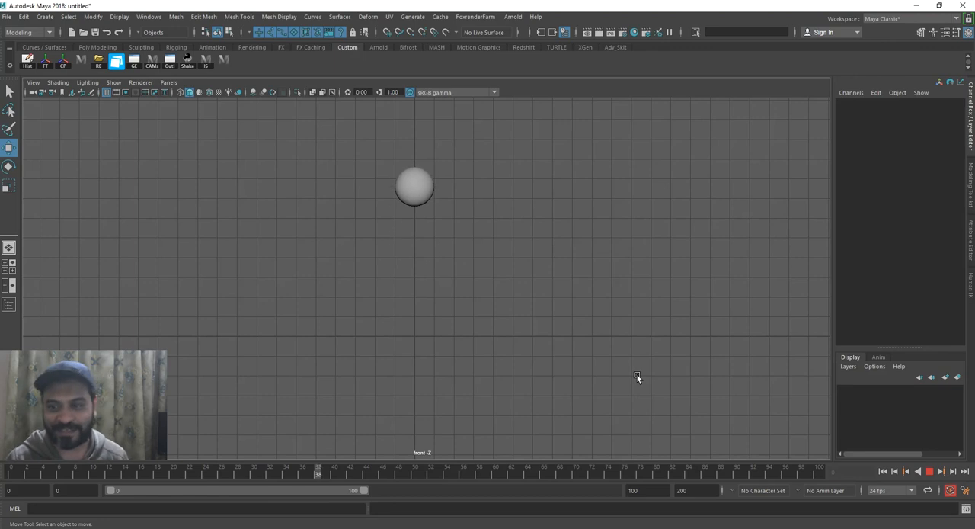
Stop playback, select the sphere and compress its animation by moving the middle keyframe to frame 4 and the last to frame 8
{"action": "left_click", "coordinate": [929, 471]}
{"action": "left_click", "coordinate": [412, 236]}
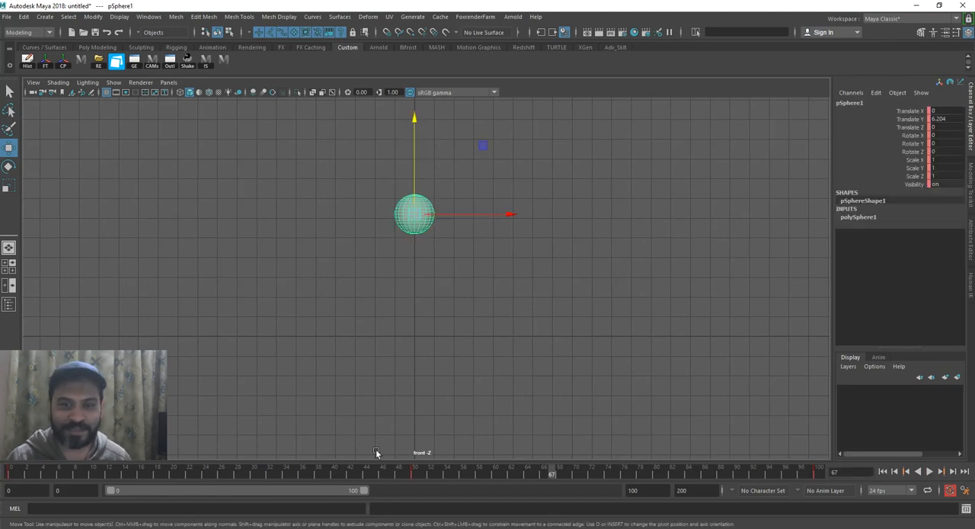
{"action": "left_click", "coordinate": [413, 472]}
{"action": "left_click_drag", "start_coordinate": [417, 473], "coordinate": [44, 479]}
{"action": "left_click_drag", "start_coordinate": [648, 472], "coordinate": [876, 486]}
{"action": "left_click_drag", "start_coordinate": [816, 472], "coordinate": [75, 473]}
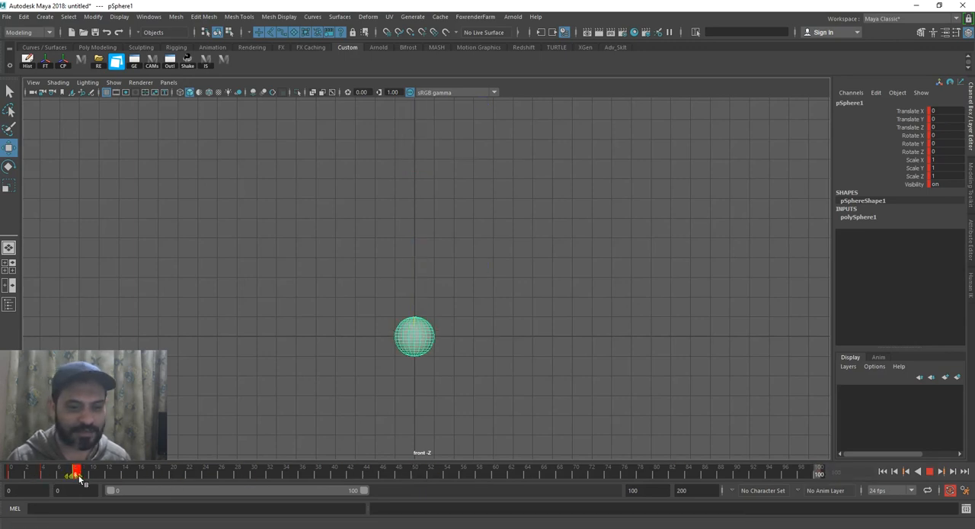
Set the playback end to frame 8, deselect the sphere and play the faster animation
{"action": "double_click", "coordinate": [665, 491]}
{"action": "type", "text": "8"}
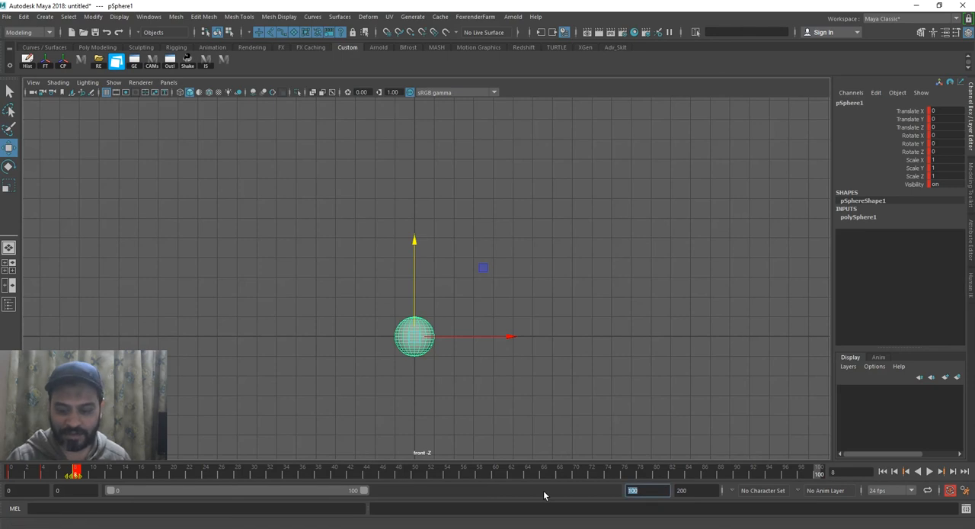
{"action": "key", "text": "Return"}
{"action": "left_click", "coordinate": [620, 381]}
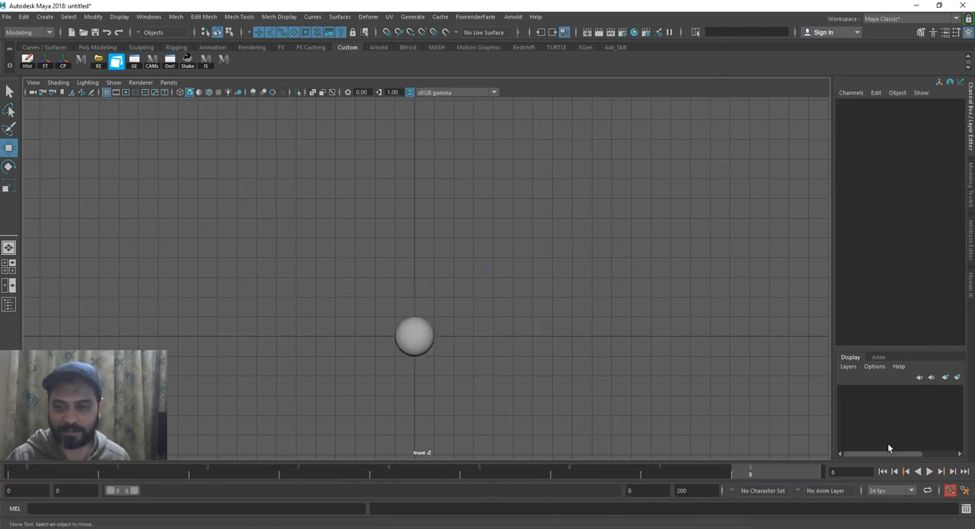
{"action": "left_click", "coordinate": [926, 472]}
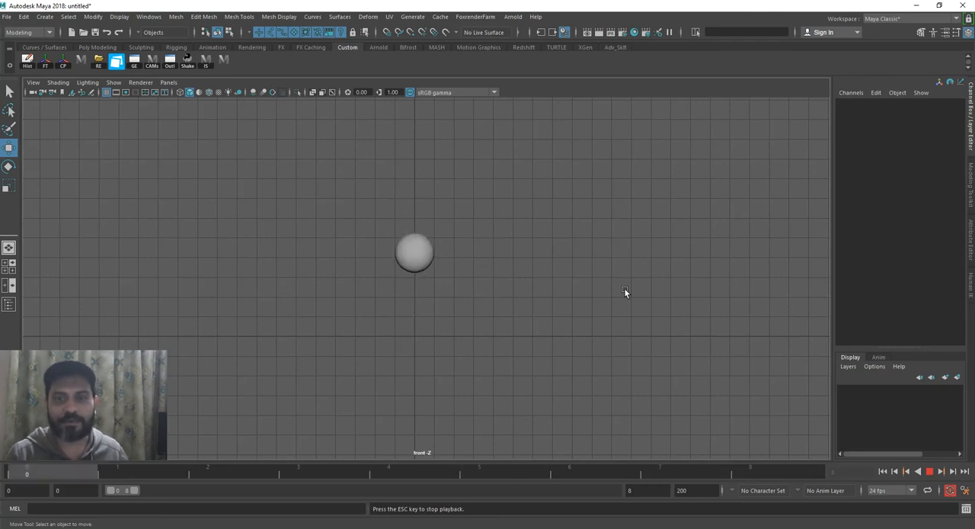
{"action": "left_click", "coordinate": [926, 470]}
Select the sphere, extend the playback end to frame 23 and scrub back through its keyframes to frame 0
{"action": "left_click", "coordinate": [420, 205]}
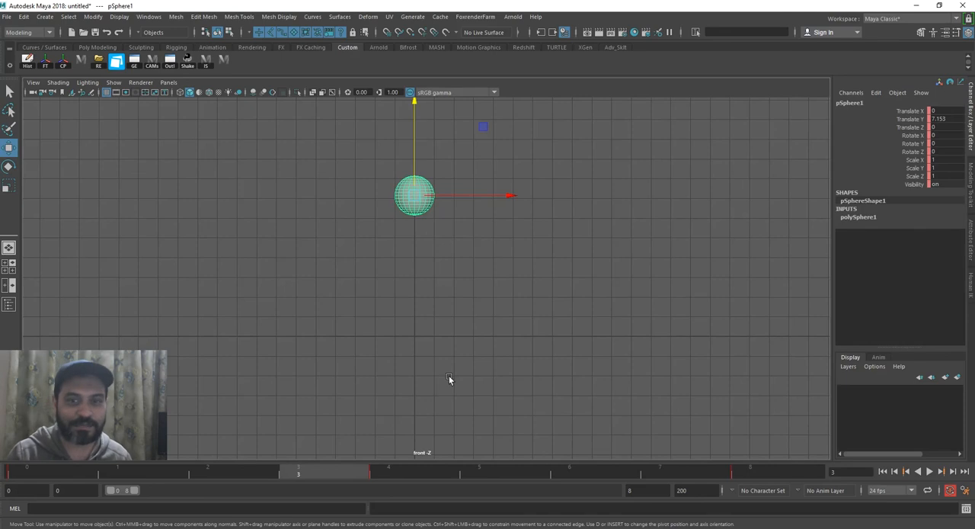
{"action": "left_click", "coordinate": [396, 468]}
{"action": "left_click_drag", "start_coordinate": [132, 491], "coordinate": [172, 490]}
{"action": "left_click", "coordinate": [287, 473]}
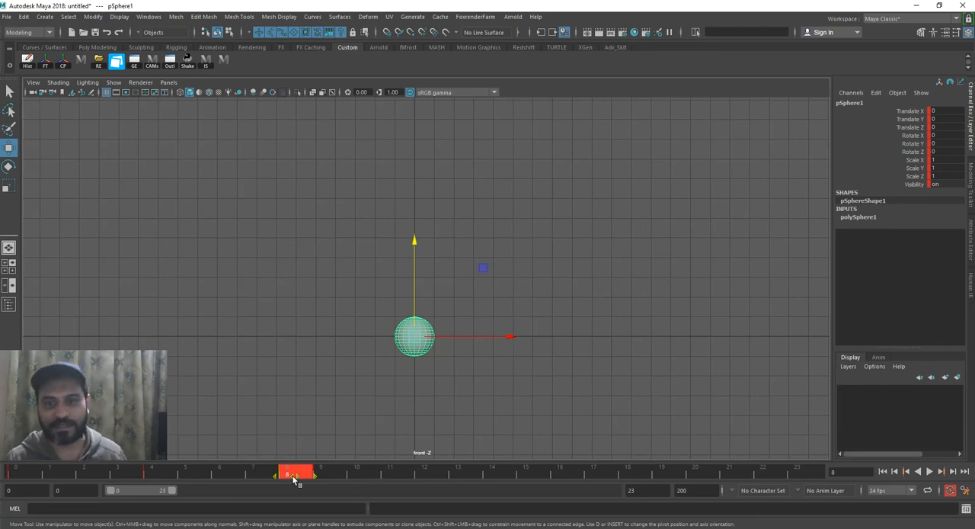
{"action": "left_click_drag", "start_coordinate": [148, 470], "coordinate": [15, 471]}
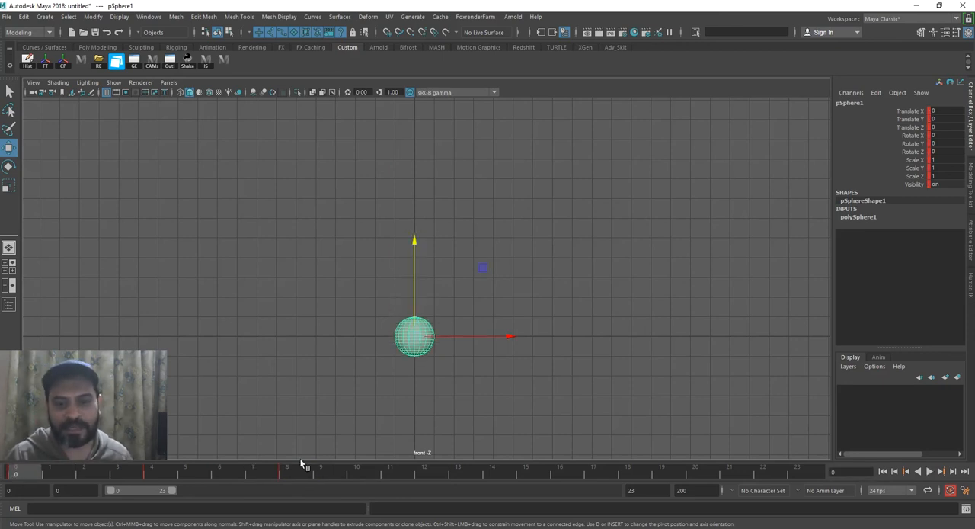
Set the playback end back to frame 8 and replay the sphere's motion
{"action": "left_click", "coordinate": [643, 489]}
{"action": "type", "text": "8"}
{"action": "key", "text": "Return"}
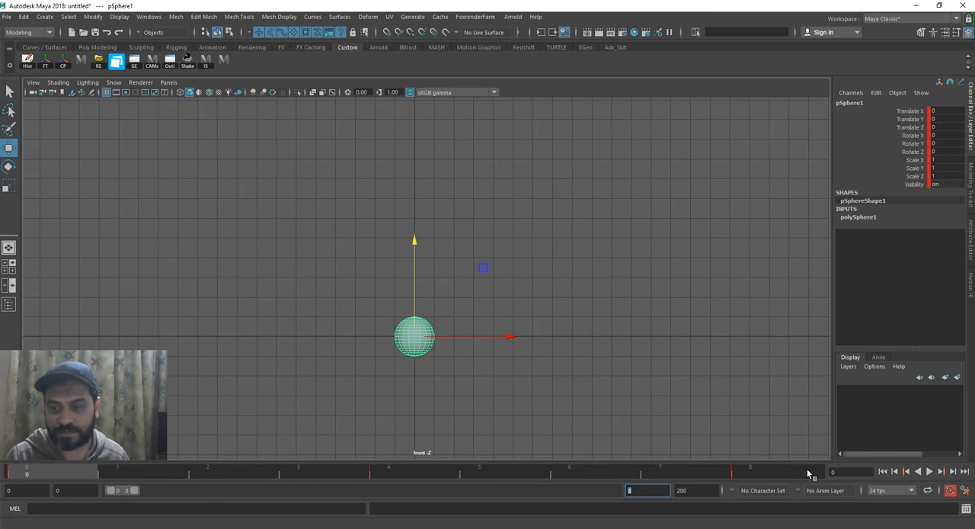
{"action": "left_click", "coordinate": [929, 472]}
{"action": "key", "text": "Escape"}
Set the playback end to frame 20, then deselect the sphere and play the animation
{"action": "left_click", "coordinate": [53, 472]}
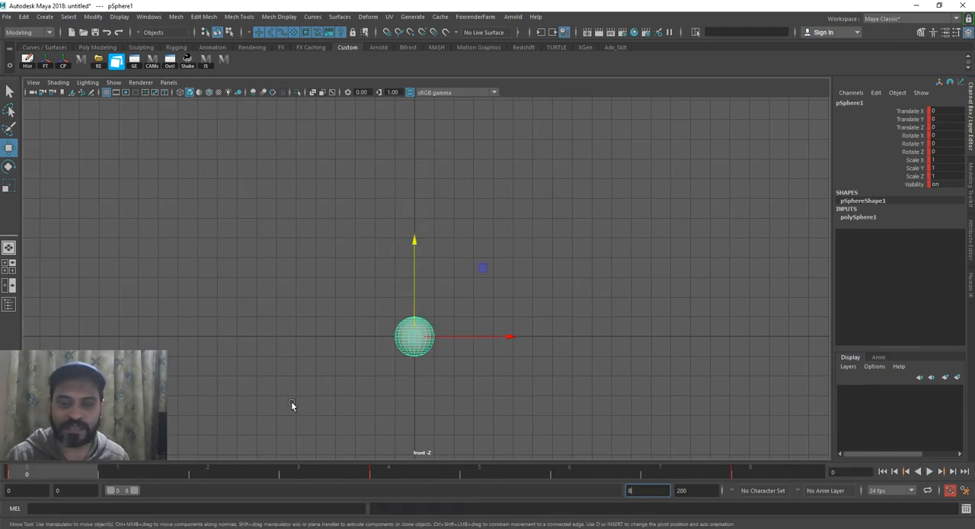
{"action": "left_click", "coordinate": [376, 394]}
{"action": "left_click", "coordinate": [401, 342]}
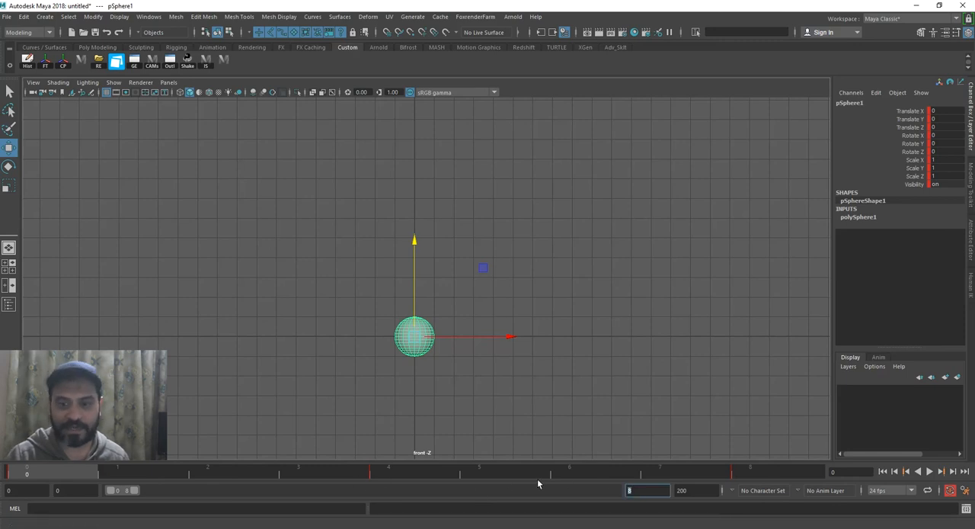
{"action": "left_click_drag", "start_coordinate": [370, 477], "coordinate": [27, 478]}
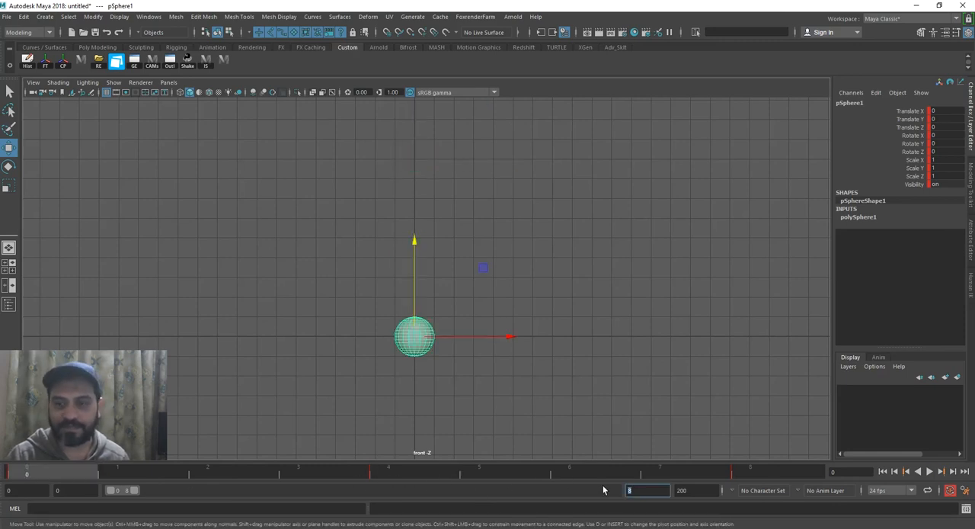
{"action": "key", "text": "Return"}
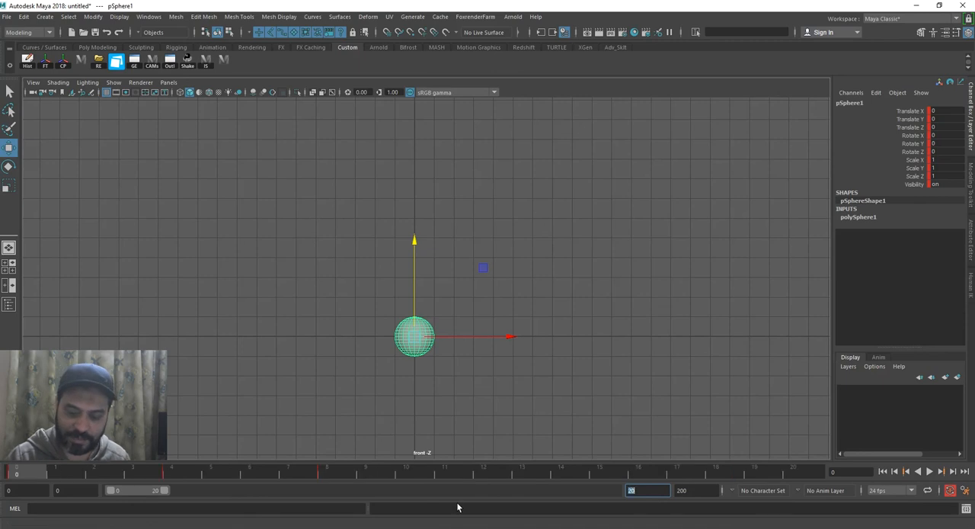
{"action": "left_click", "coordinate": [626, 370]}
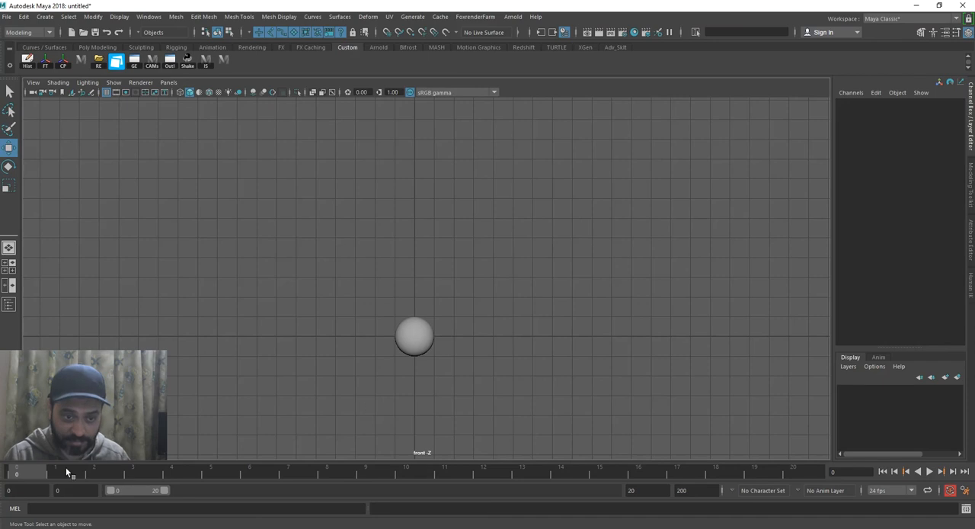
{"action": "key", "text": "alt+v"}
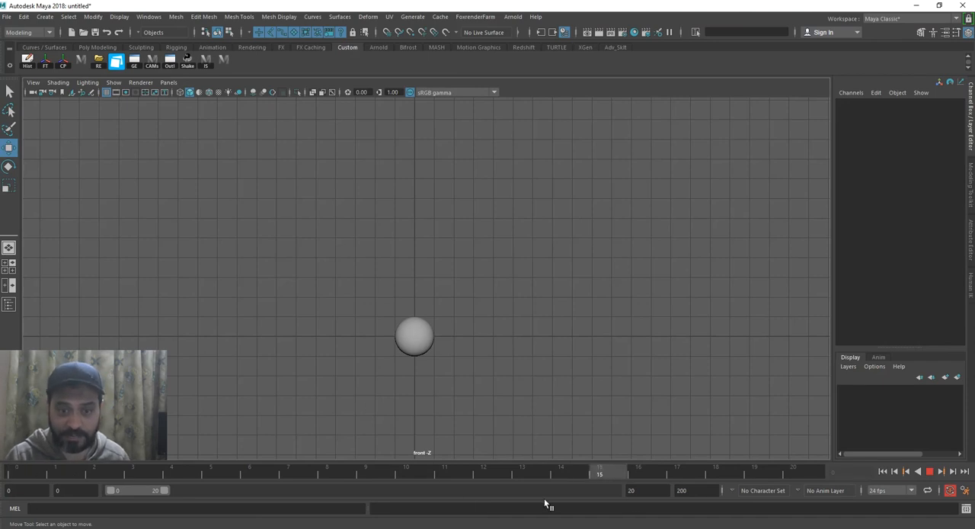
Select the sphere and set its Translate Y to 8 at frame 4
{"action": "left_click", "coordinate": [414, 336]}
{"action": "left_click_drag", "start_coordinate": [106, 472], "coordinate": [171, 473]}
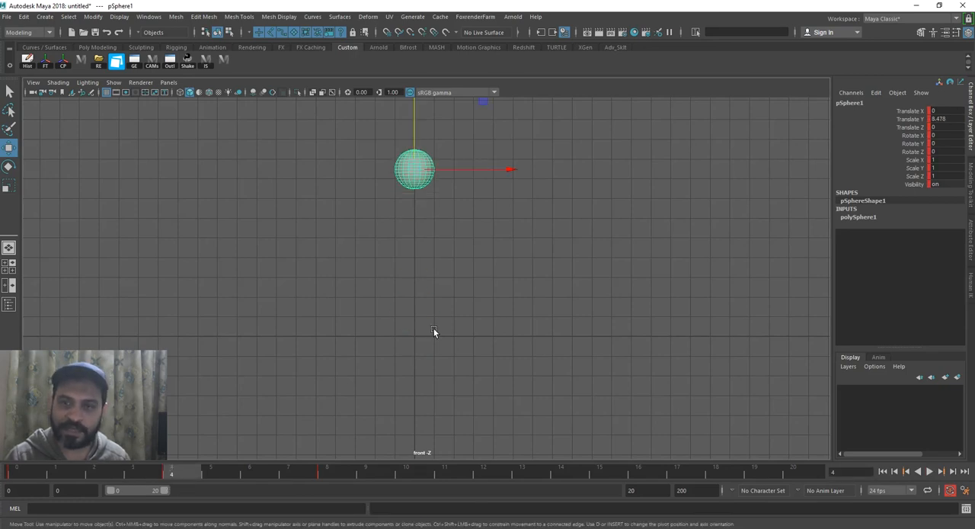
{"action": "left_click", "coordinate": [912, 120]}
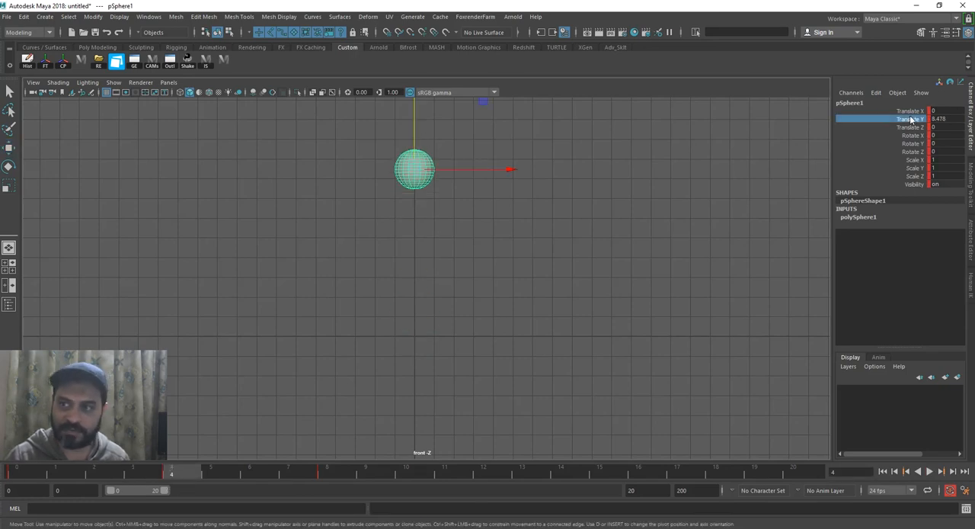
{"action": "double_click", "coordinate": [949, 119]}
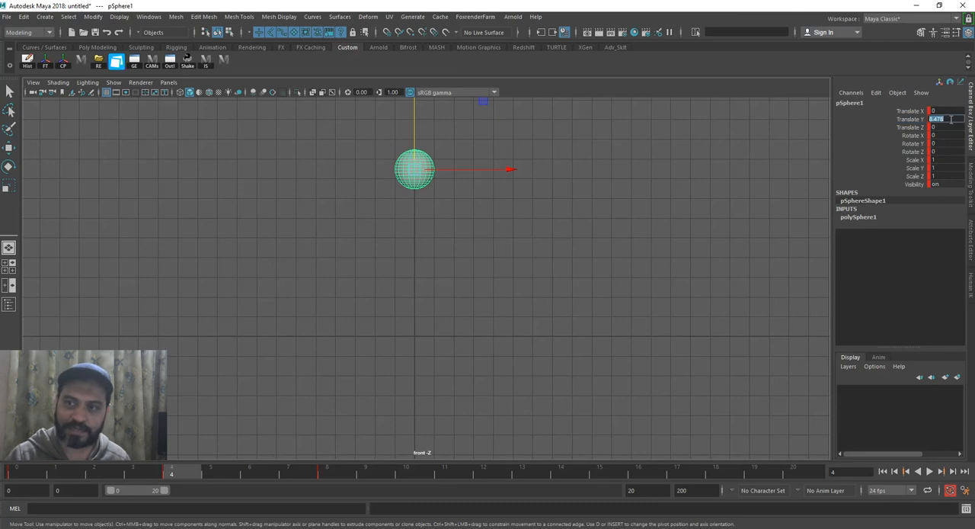
{"action": "type", "text": "8"}
{"action": "key", "text": "Return"}
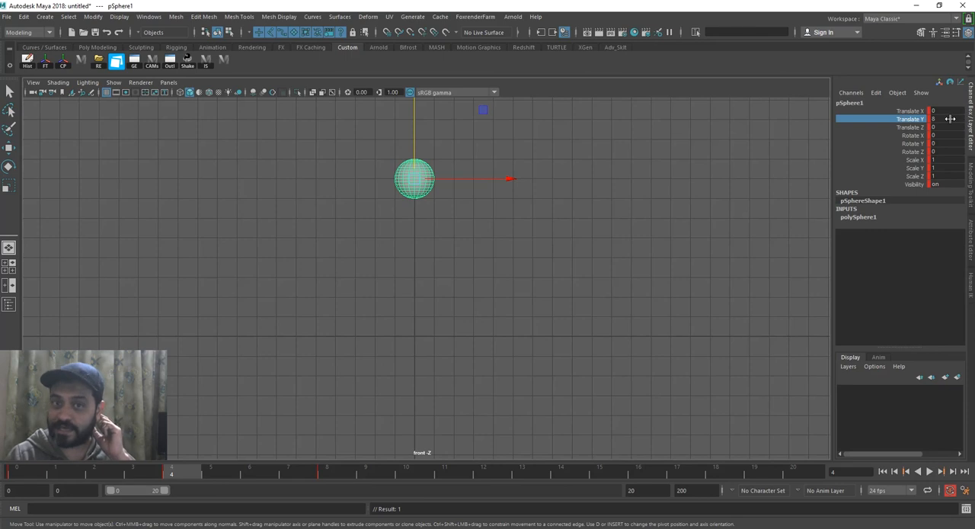
Compare the sphere's Translate Y values at frames 0 and 4 by playing and scrubbing the animation
{"action": "key", "text": "alt+v"}
{"action": "left_click_drag", "start_coordinate": [145, 473], "coordinate": [19, 470]}
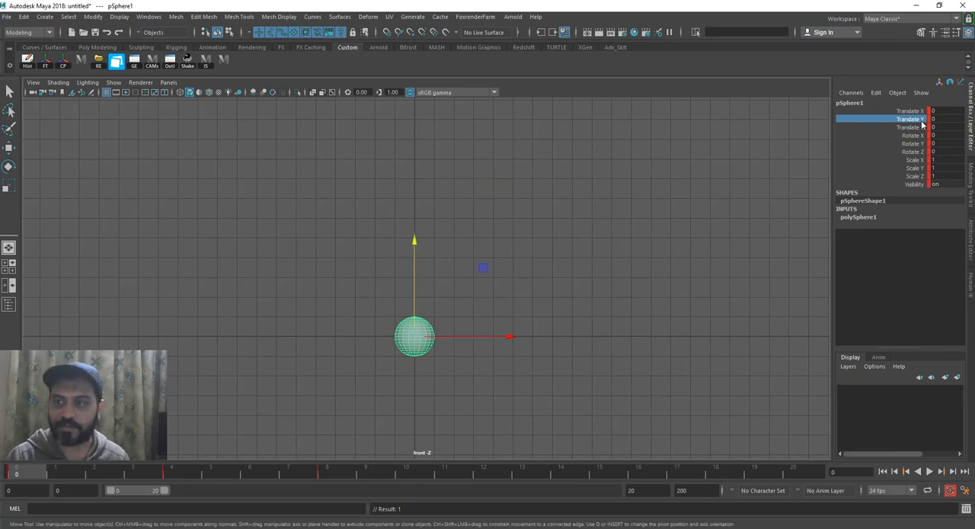
{"action": "left_click", "coordinate": [191, 473]}
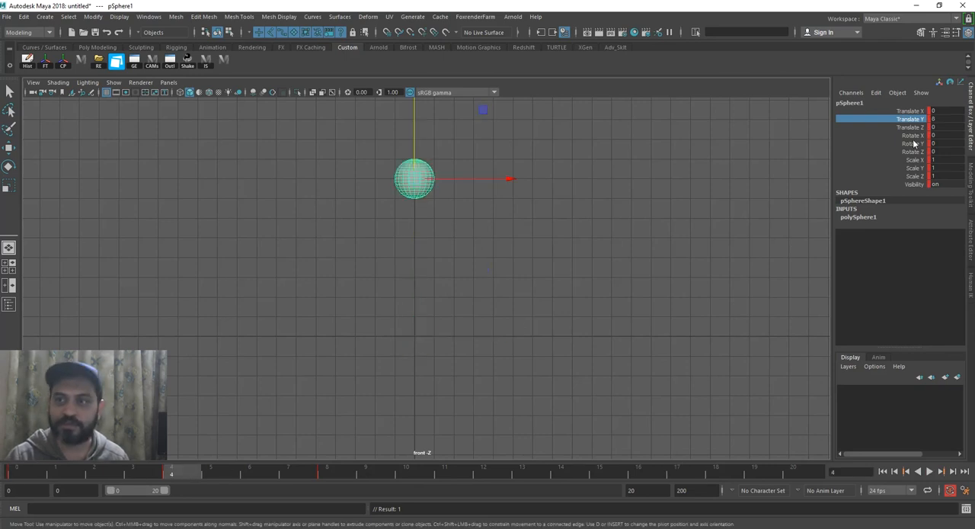
{"action": "key", "text": "alt+v"}
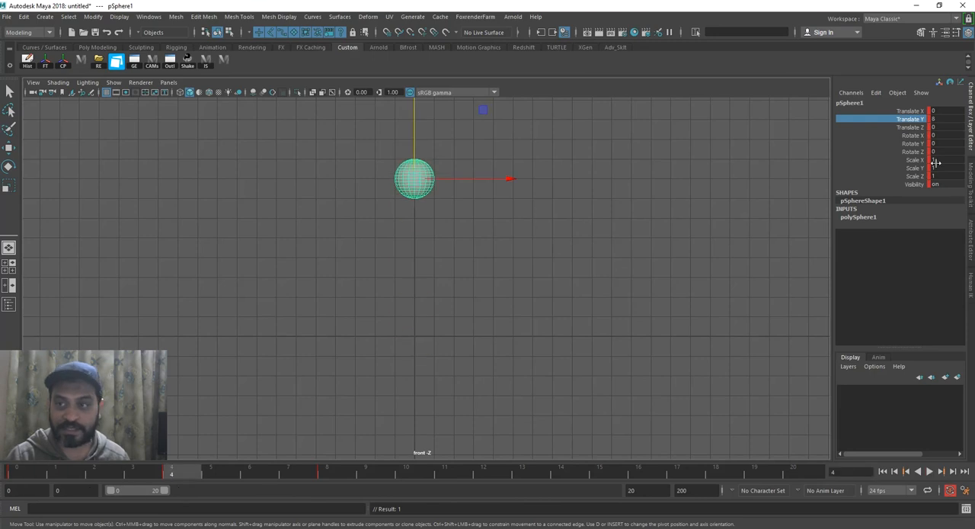
{"action": "left_click", "coordinate": [27, 475]}
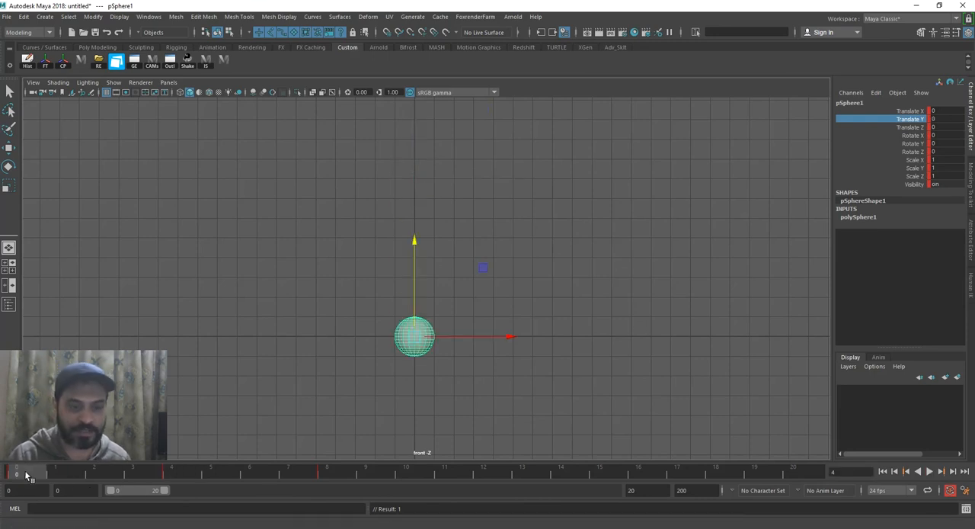
{"action": "left_click", "coordinate": [171, 473]}
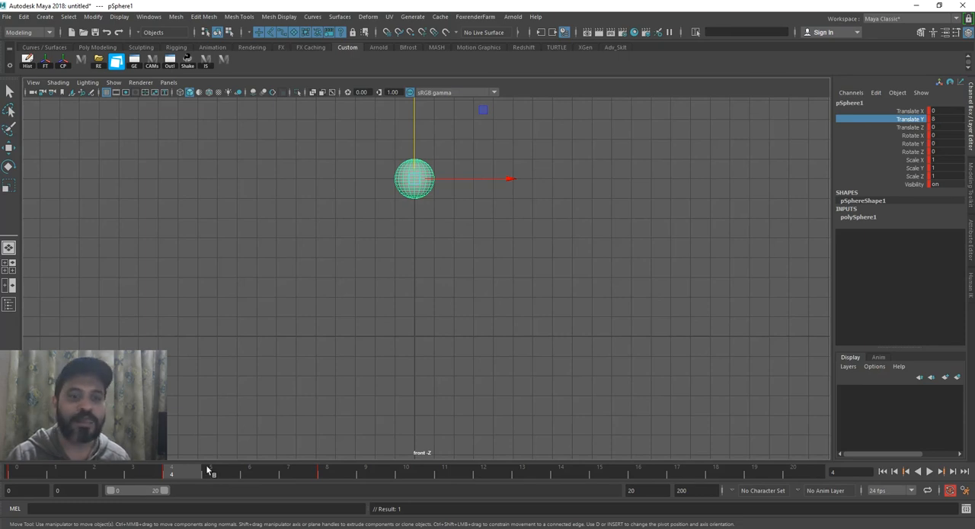
{"action": "left_click_drag", "start_coordinate": [116, 473], "coordinate": [178, 474]}
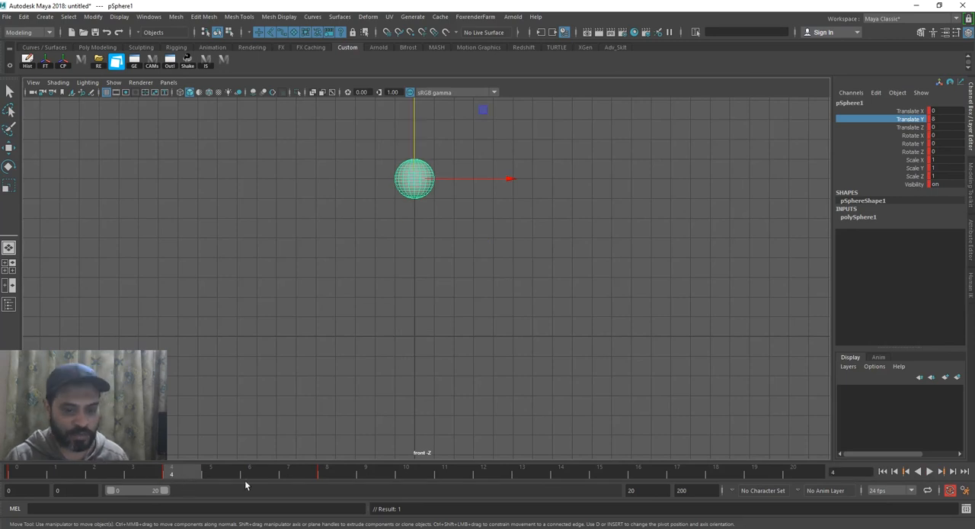
Move the sphere's last keyframe to frame 20 and its raised keyframe to frame 10
{"action": "left_click_drag", "start_coordinate": [182, 469], "coordinate": [336, 479]}
{"action": "left_click", "coordinate": [335, 476], "text": "shift"}
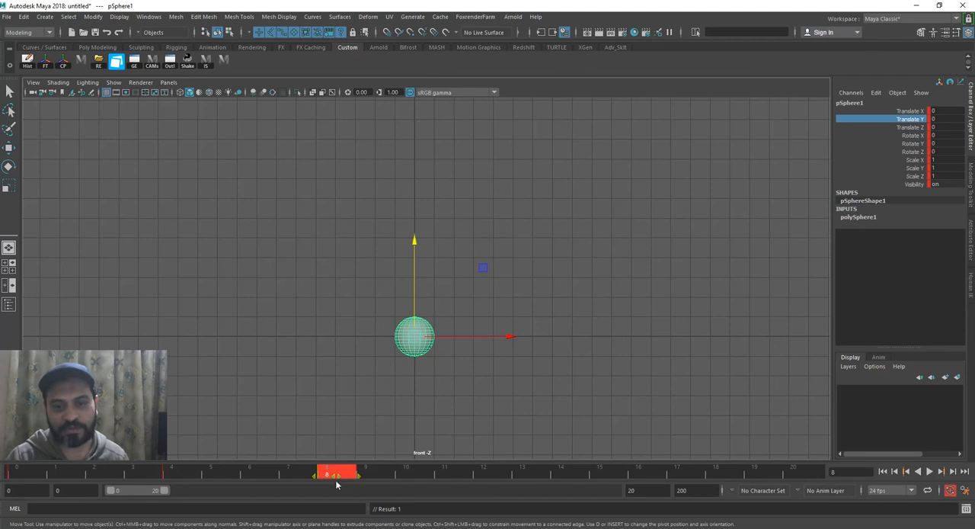
{"action": "left_click_drag", "start_coordinate": [358, 475], "coordinate": [804, 477]}
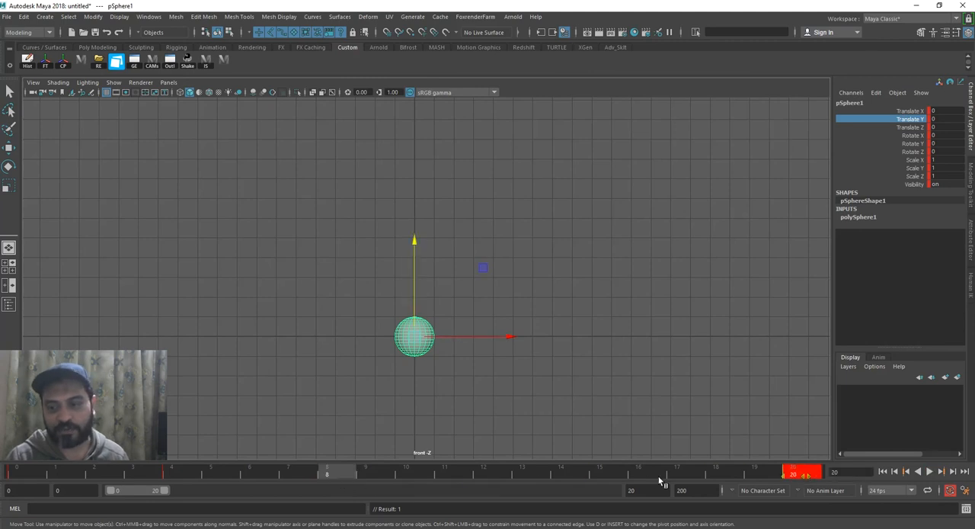
{"action": "left_click", "coordinate": [177, 476]}
{"action": "left_click", "coordinate": [176, 477], "text": "shift"}
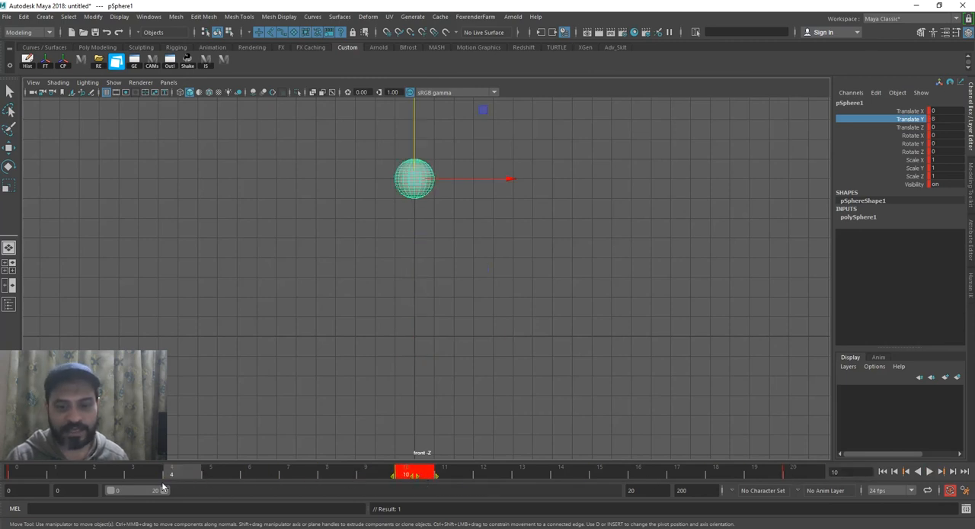
Check the sphere's poses at the retimed keyframes and play the 20-frame animation
{"action": "left_click", "coordinate": [30, 474]}
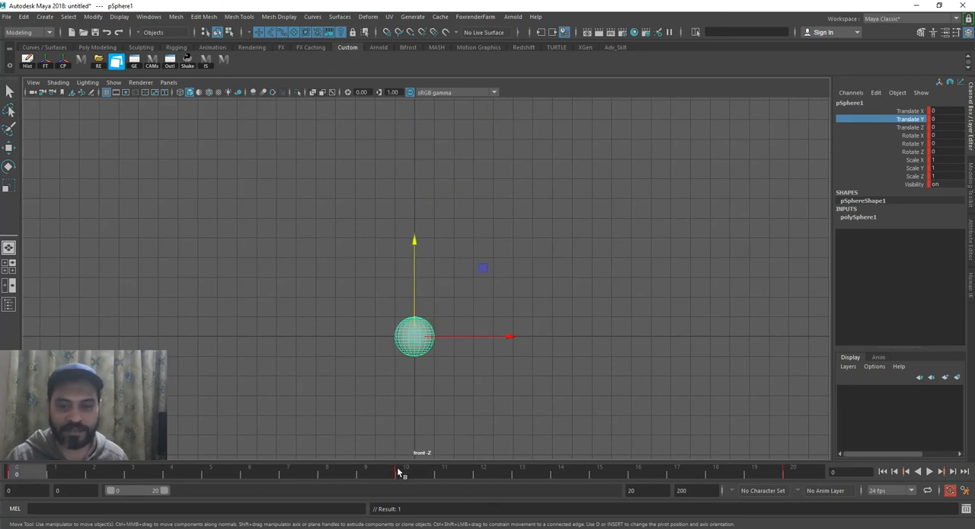
{"action": "left_click", "coordinate": [398, 472]}
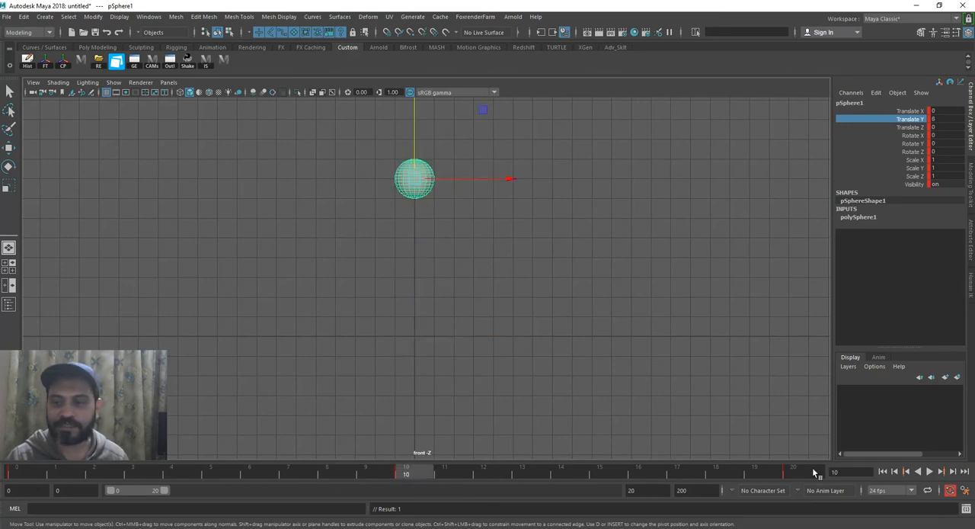
{"action": "left_click", "coordinate": [813, 471]}
{"action": "left_click", "coordinate": [929, 471]}
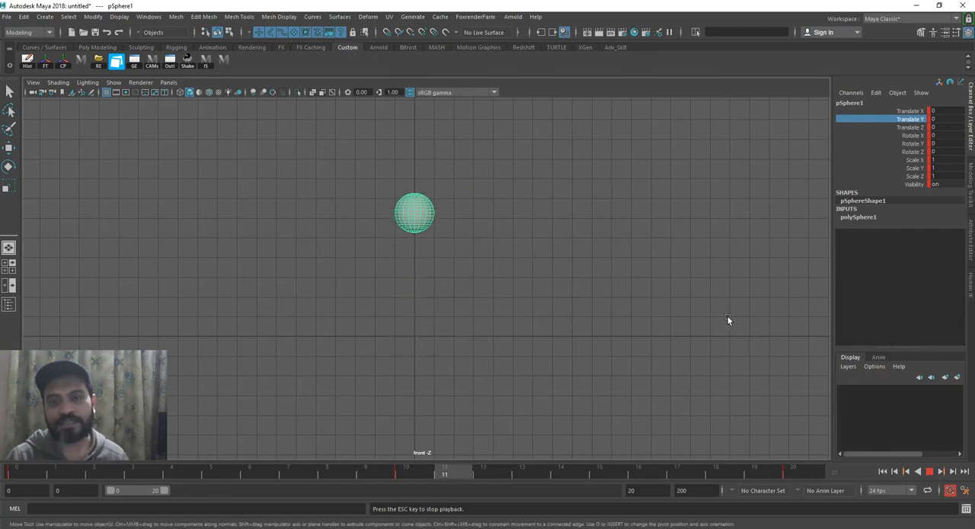
{"action": "key", "text": "Escape"}
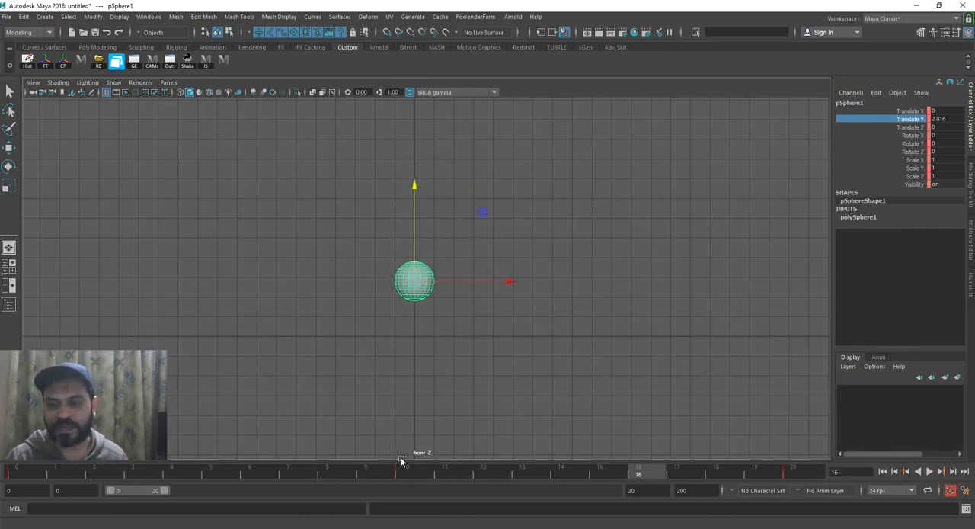
Create a polygon cube at frame 0 and stretch it horizontally to about 10.67 in Scale X
{"action": "left_click_drag", "start_coordinate": [329, 468], "coordinate": [16, 471]}
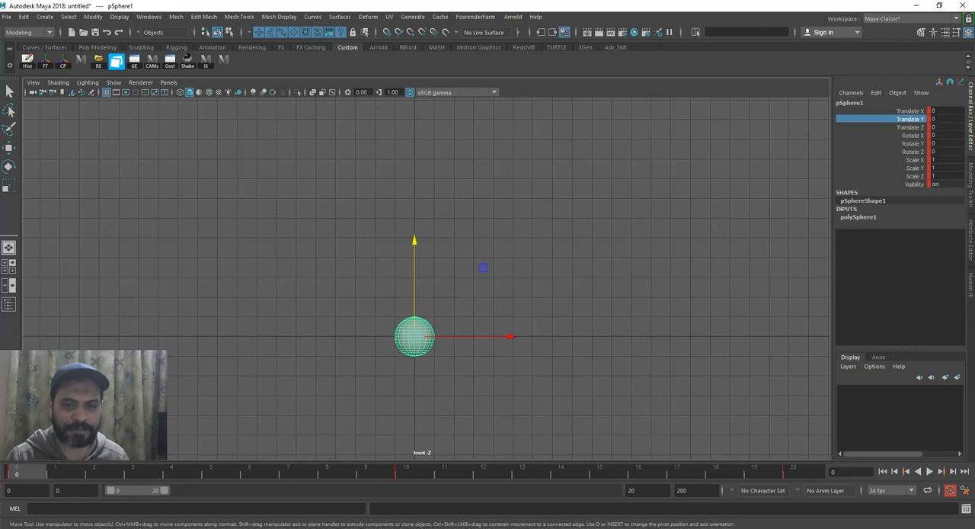
{"action": "left_click", "coordinate": [45, 17]}
{"action": "mouse_move", "coordinate": [75, 53]}
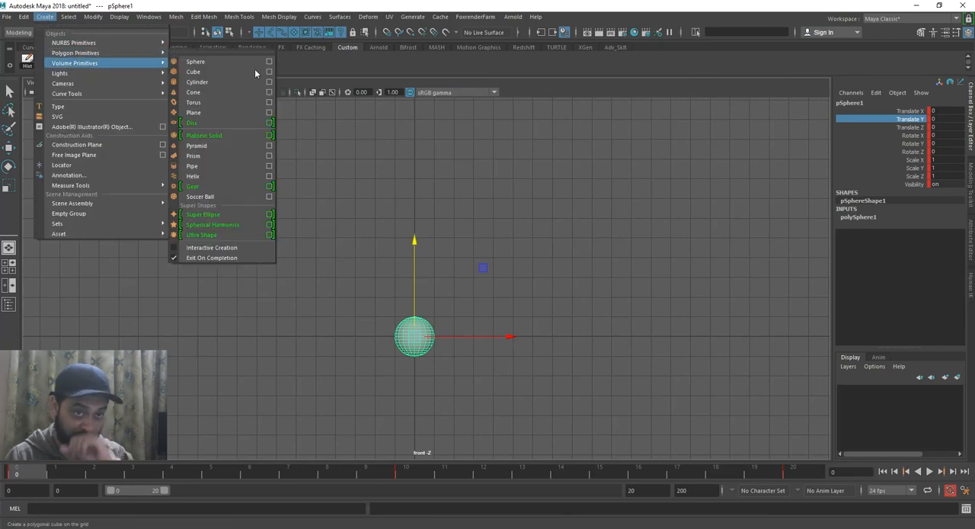
{"action": "left_click", "coordinate": [232, 69]}
{"action": "key", "text": "w"}
{"action": "key", "text": "r"}
{"action": "left_click_drag", "start_coordinate": [503, 348], "coordinate": [642, 384]}
{"action": "left_click_drag", "start_coordinate": [503, 348], "coordinate": [549, 348]}
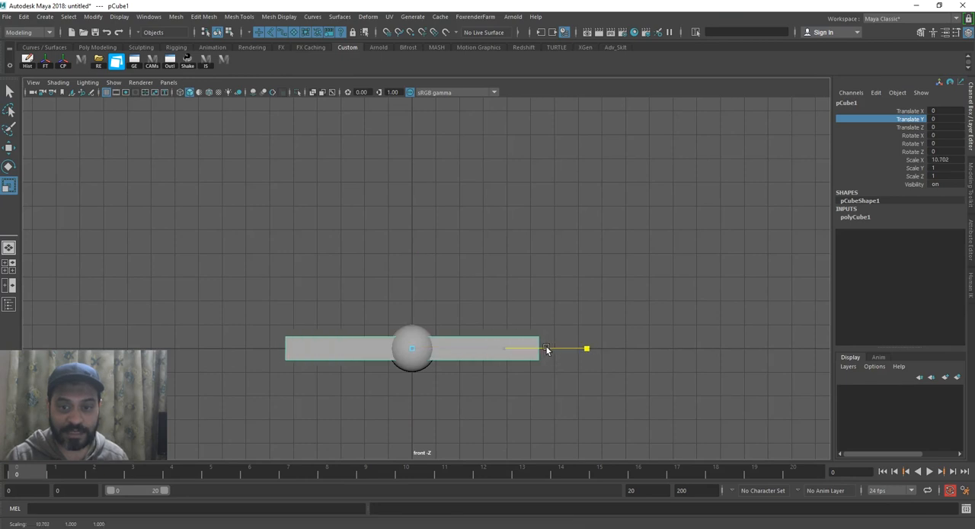
Lower the stretched cube beneath the sphere to about -1.52 in Translate Y as a ground
{"action": "key", "text": "w"}
{"action": "left_click_drag", "start_coordinate": [411, 307], "coordinate": [411, 343]}
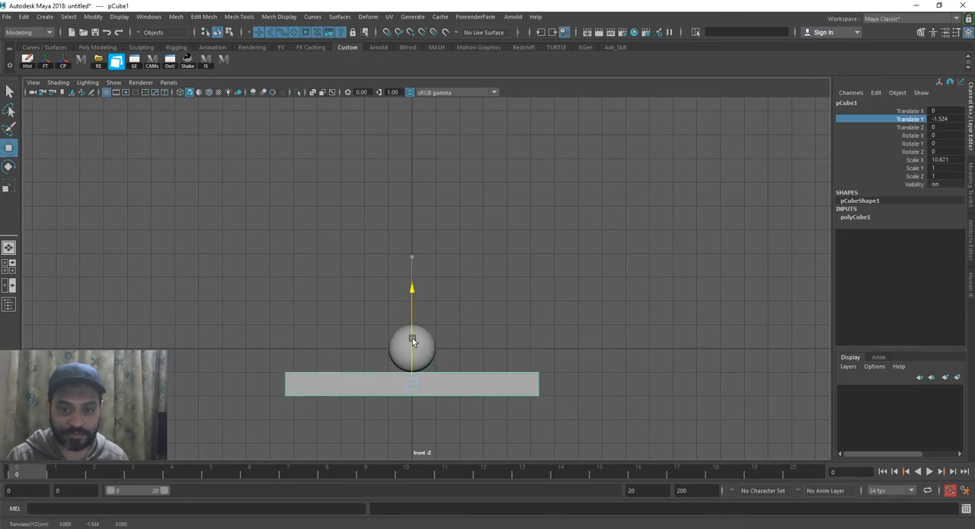
Raise the ground cube to about -1.49 in Translate Y so its top meets the sphere's underside
{"action": "middle_click_drag", "start_coordinate": [437, 216], "coordinate": [447, 148], "text": "alt"}
{"action": "right_click_drag", "start_coordinate": [447, 148], "coordinate": [461, 417], "text": "alt"}
{"action": "mouse_move", "coordinate": [420, 367]}
{"action": "left_mouse_down"}
{"action": "mouse_move", "coordinate": [420, 383]}
{"action": "mouse_move", "coordinate": [422, 373]}
{"action": "left_mouse_up"}
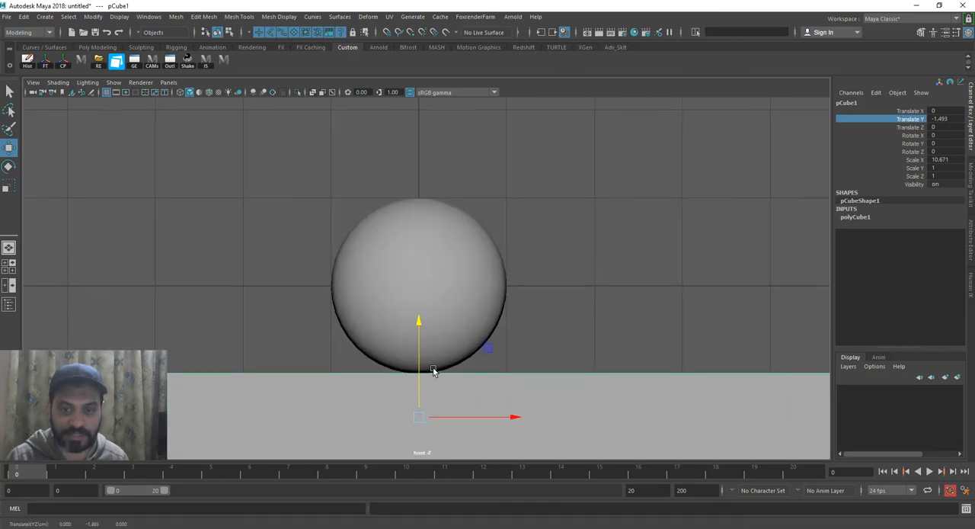
{"action": "right_click_drag", "start_coordinate": [534, 345], "coordinate": [488, 340], "text": "alt"}
{"action": "middle_click_drag", "start_coordinate": [487, 339], "coordinate": [484, 316], "text": "alt"}
{"action": "left_click", "coordinate": [546, 287]}
{"action": "right_click_drag", "start_coordinate": [532, 282], "coordinate": [397, 258], "text": "alt"}
{"action": "middle_click_drag", "start_coordinate": [398, 238], "coordinate": [388, 267], "text": "alt"}
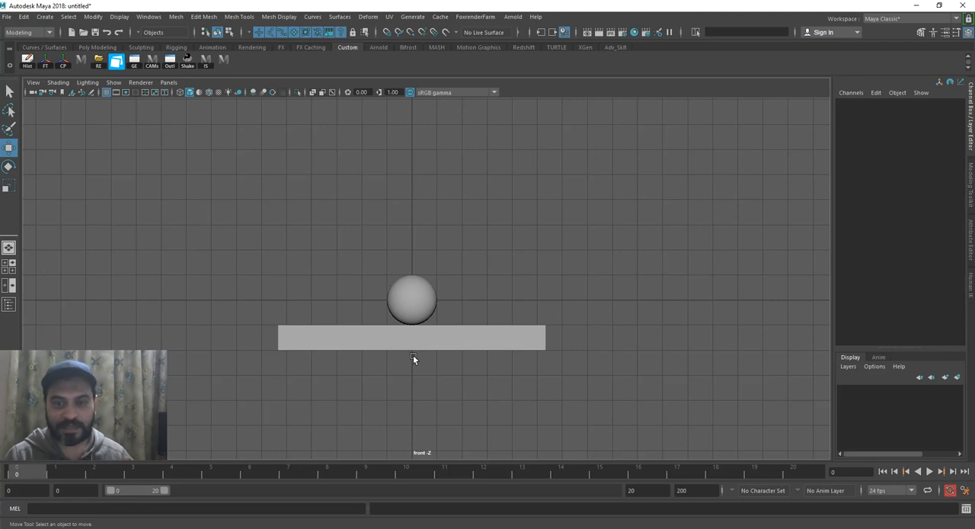
Hide the grid in the front view, leaving the sphere and ground on a plain background
{"action": "left_click", "coordinate": [428, 309]}
{"action": "right_click_drag", "start_coordinate": [429, 309], "coordinate": [449, 354], "text": "alt"}
{"action": "middle_click_drag", "start_coordinate": [449, 355], "coordinate": [421, 368], "text": "alt"}
{"action": "right_click_drag", "start_coordinate": [420, 367], "coordinate": [403, 386], "text": "alt"}
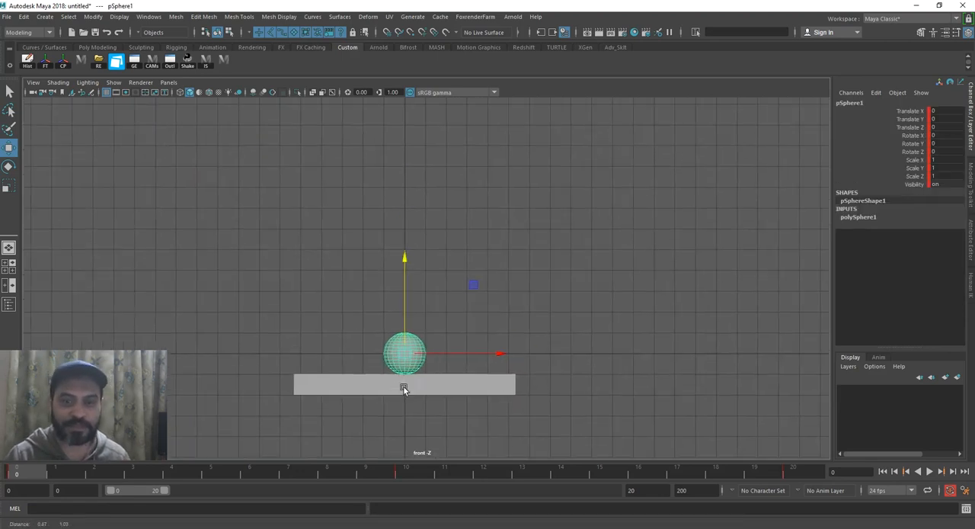
{"action": "left_click", "coordinate": [188, 241]}
{"action": "left_click", "coordinate": [114, 82]}
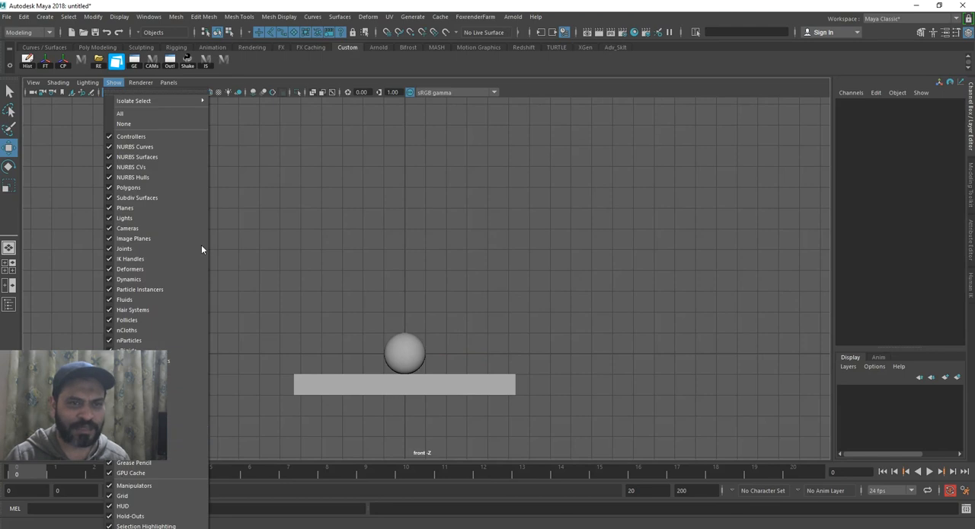
{"action": "left_click", "coordinate": [130, 504]}
{"action": "right_click_drag", "start_coordinate": [479, 370], "coordinate": [424, 347], "text": "alt"}
{"action": "middle_click_drag", "start_coordinate": [424, 347], "coordinate": [426, 367], "text": "alt"}
{"action": "right_click_drag", "start_coordinate": [425, 367], "coordinate": [396, 368], "text": "alt"}
Play the sphere's animation over the ground and examine its raised pose at frame 10
{"action": "left_click", "coordinate": [931, 472]}
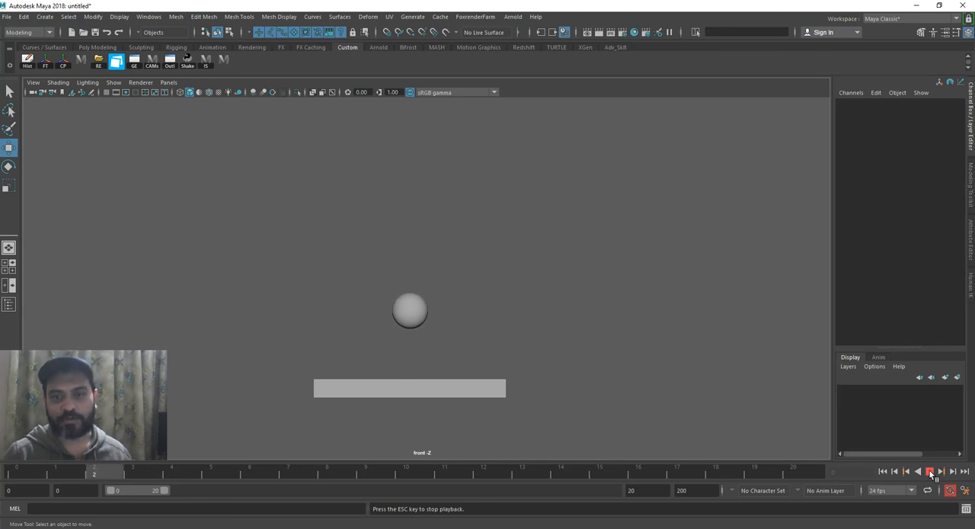
{"action": "left_click", "coordinate": [931, 472]}
{"action": "left_click", "coordinate": [404, 265]}
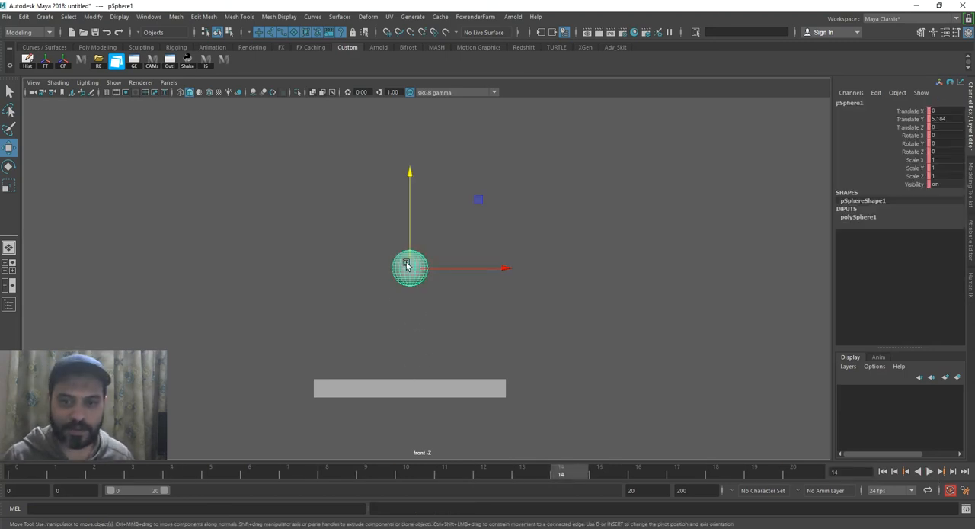
{"action": "key", "text": "alt+v"}
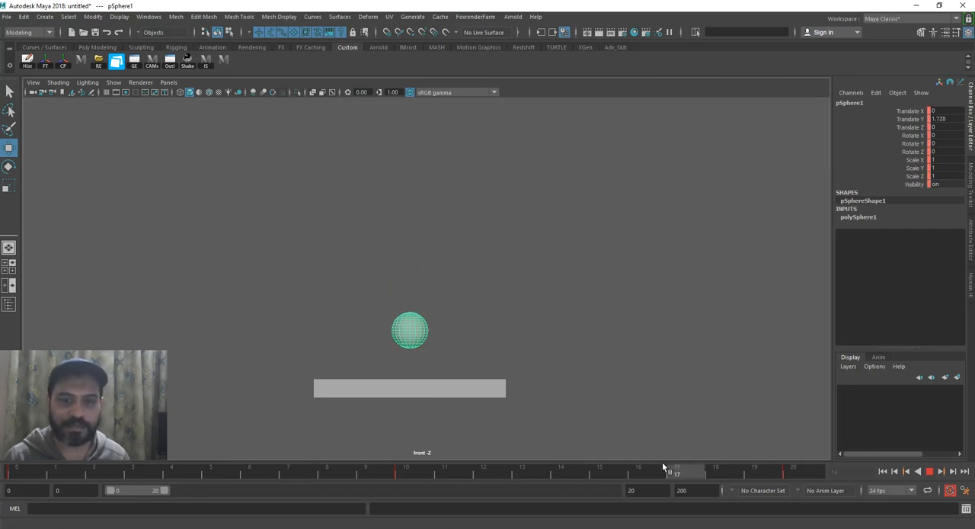
{"action": "left_click", "coordinate": [409, 469]}
{"action": "left_click", "coordinate": [431, 258]}
{"action": "left_click", "coordinate": [406, 221]}
{"action": "left_click_drag", "start_coordinate": [413, 467], "coordinate": [495, 491]}
{"action": "key", "text": "alt+shift+v"}
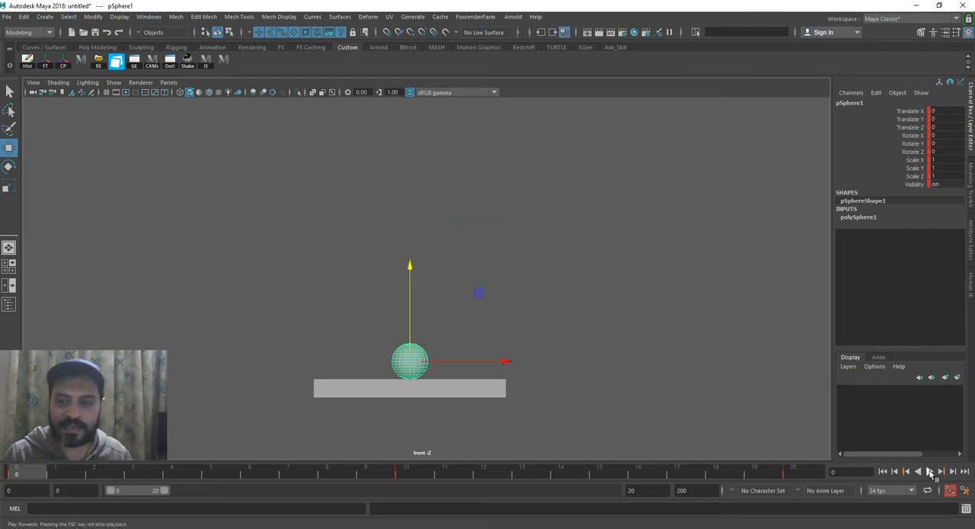
{"action": "left_click", "coordinate": [929, 471]}
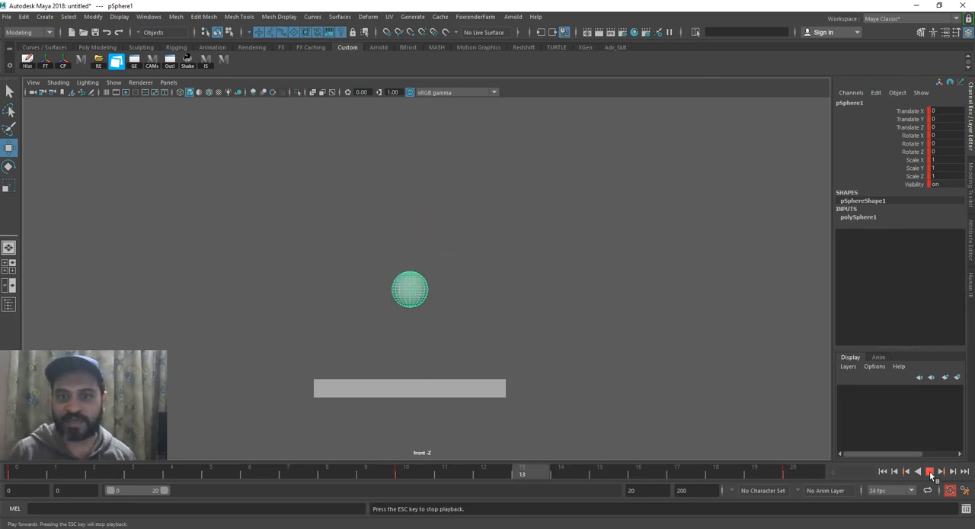
{"action": "left_click", "coordinate": [929, 471]}
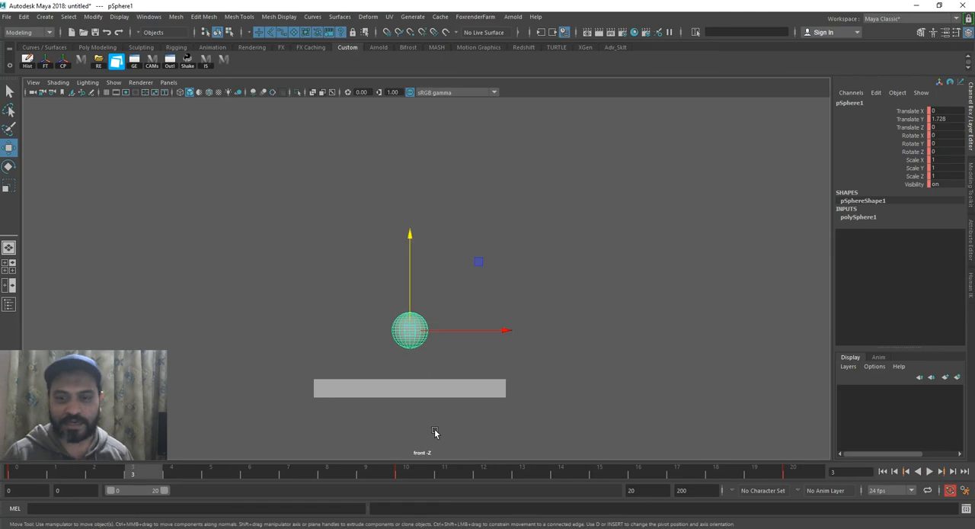
Set the sphere's Translate Y to 16 at the frame 10 keyframe
{"action": "left_click", "coordinate": [410, 472]}
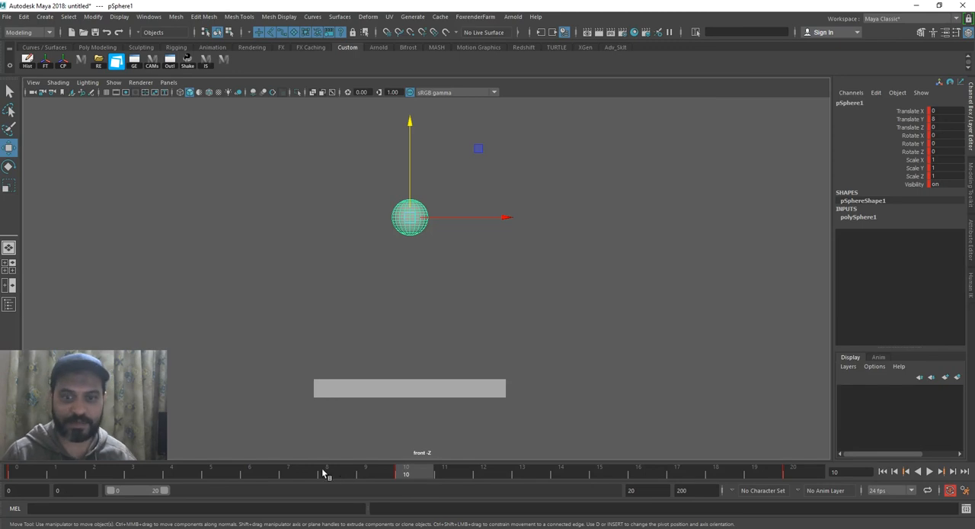
{"action": "left_click_drag", "start_coordinate": [21, 471], "coordinate": [397, 474]}
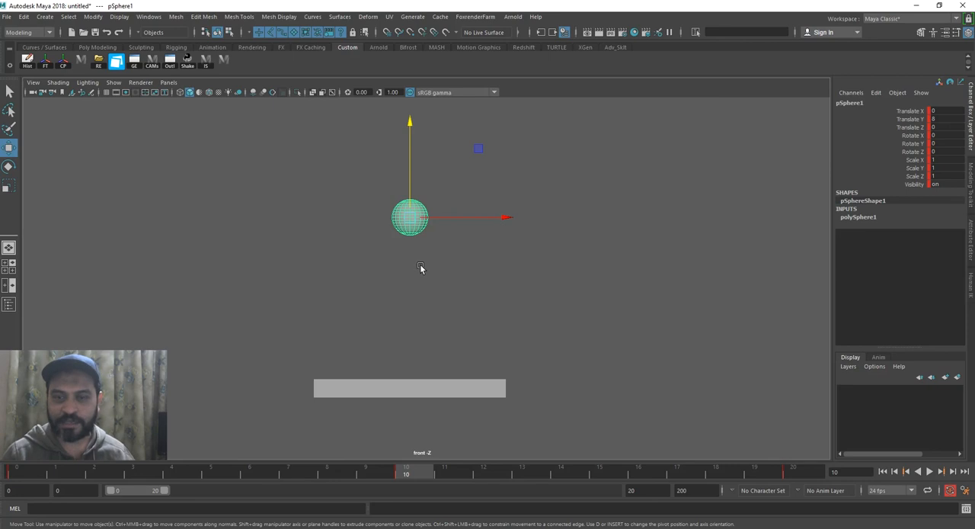
{"action": "right_click_drag", "start_coordinate": [417, 290], "coordinate": [444, 274], "text": "alt"}
{"action": "middle_click_drag", "start_coordinate": [439, 286], "coordinate": [433, 332], "text": "alt"}
{"action": "right_click_drag", "start_coordinate": [433, 332], "coordinate": [431, 302], "text": "alt"}
{"action": "middle_click_drag", "start_coordinate": [431, 302], "coordinate": [430, 314], "text": "alt"}
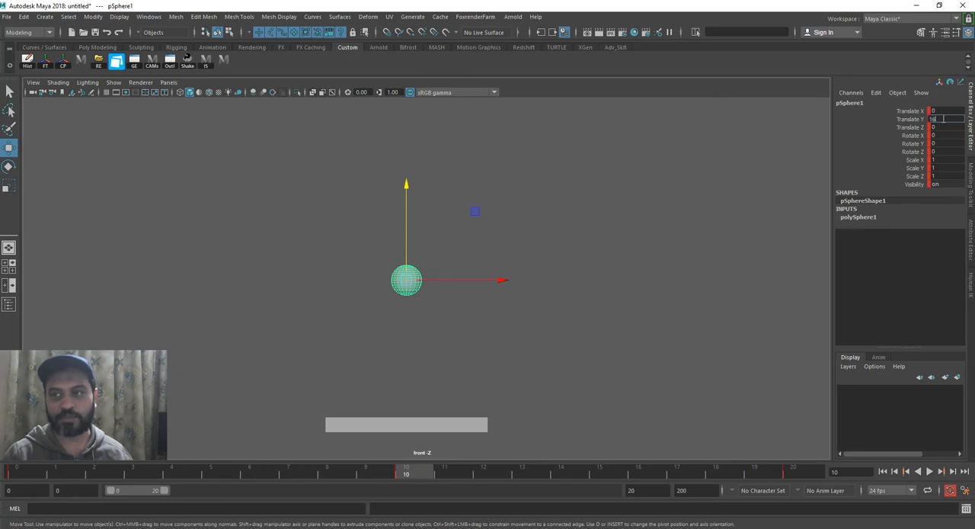
{"action": "key", "text": "Return"}
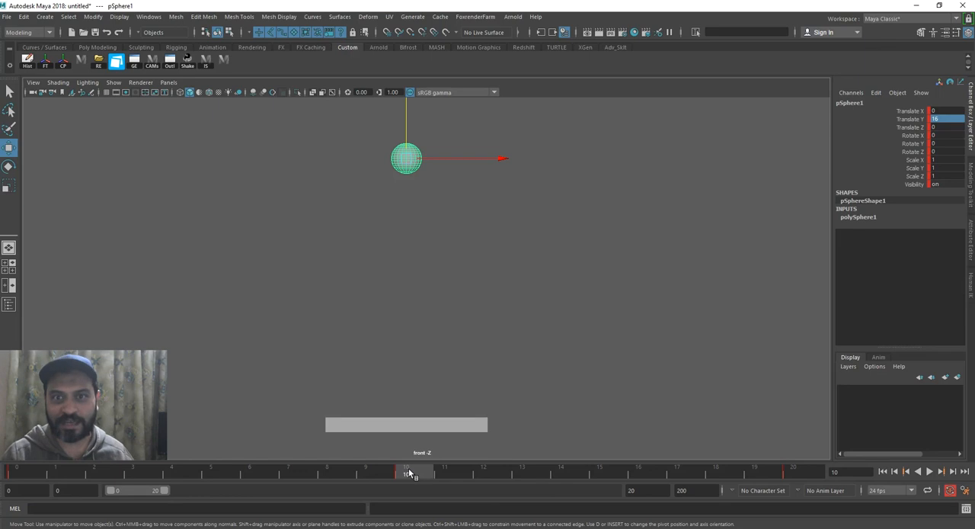
Play the animation with the higher jump from frame 0 and compare the sphere's poses at frames 10 and 0
{"action": "left_click", "coordinate": [916, 120]}
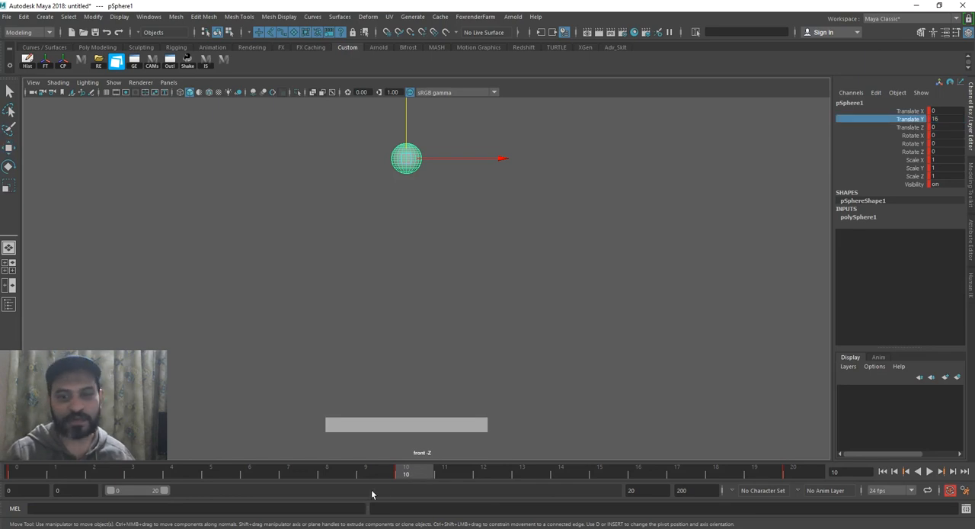
{"action": "left_click", "coordinate": [37, 473]}
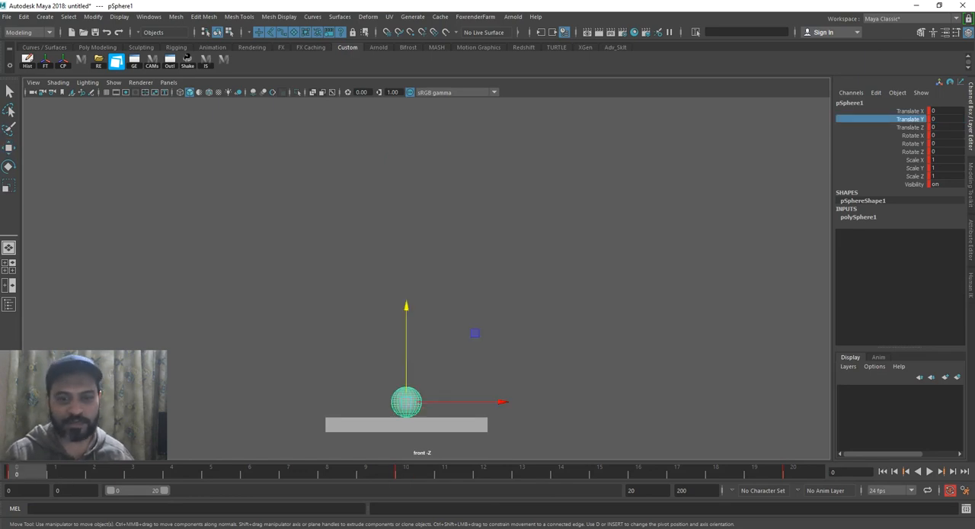
{"action": "left_click", "coordinate": [929, 472]}
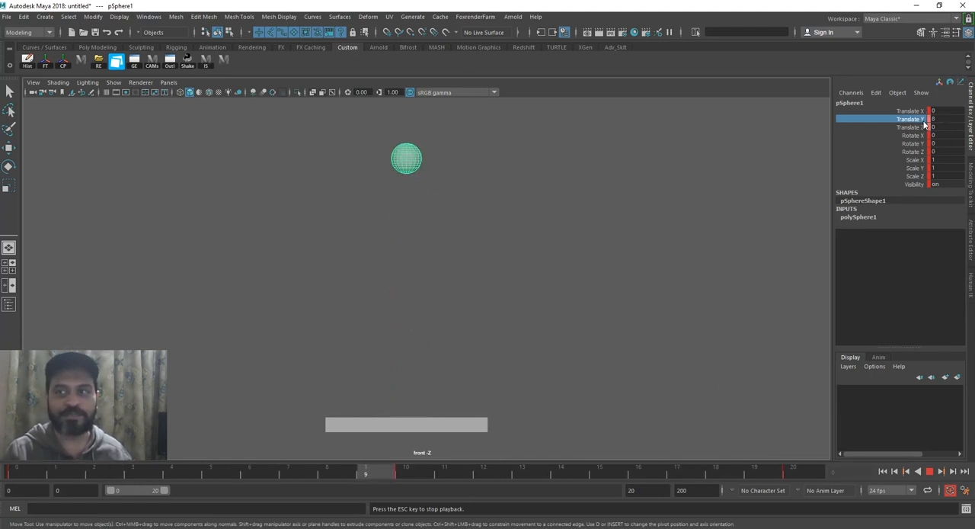
{"action": "left_click", "coordinate": [929, 471]}
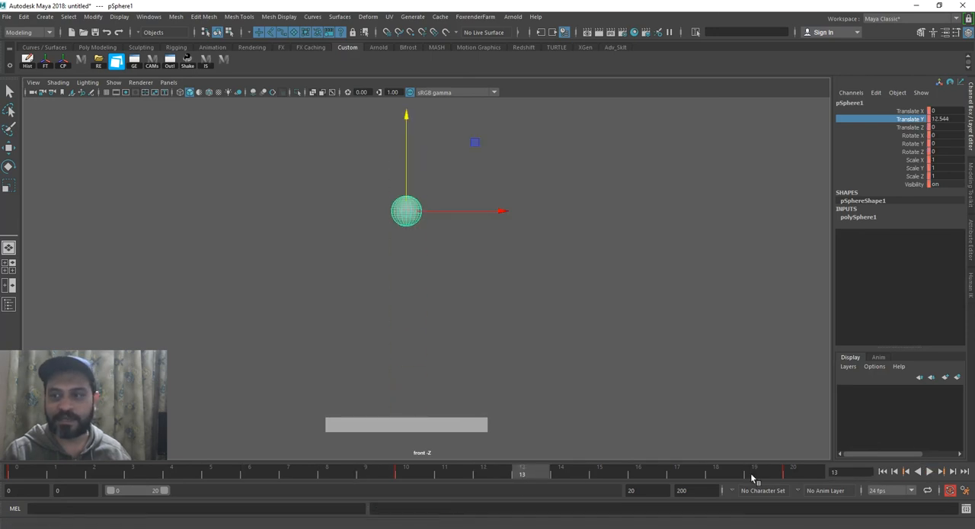
{"action": "left_click", "coordinate": [395, 473]}
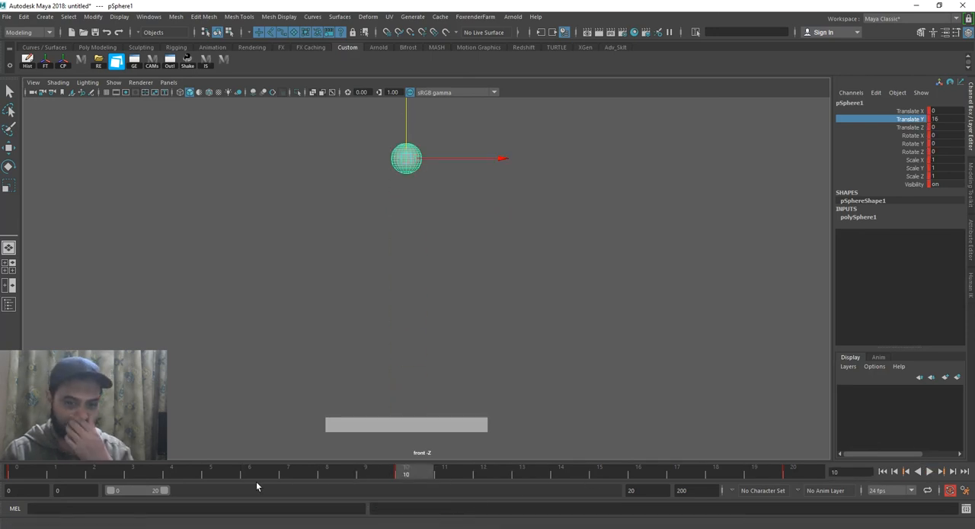
{"action": "left_click_drag", "start_coordinate": [166, 474], "coordinate": [16, 472]}
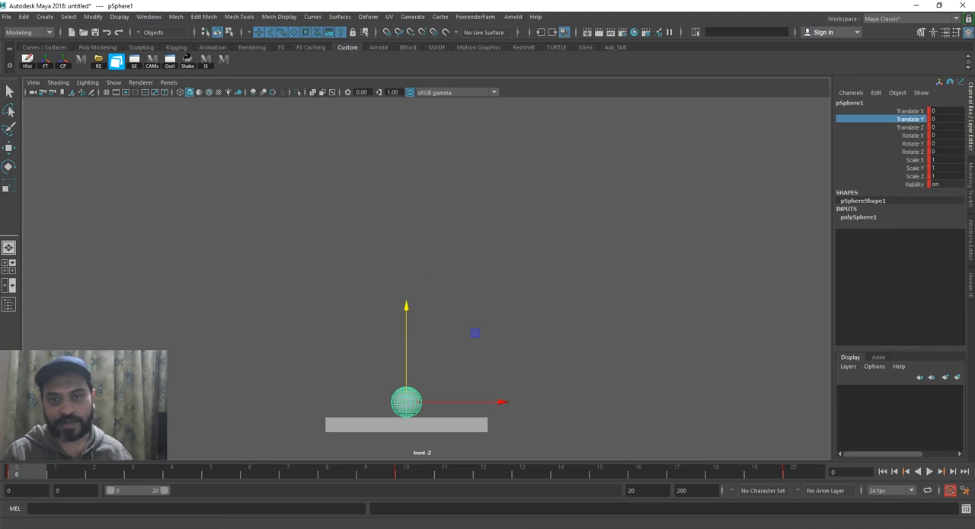
Reselect the sphere, scrub its rise from frame 0 to 10, and replay the motion
{"action": "left_click", "coordinate": [448, 277]}
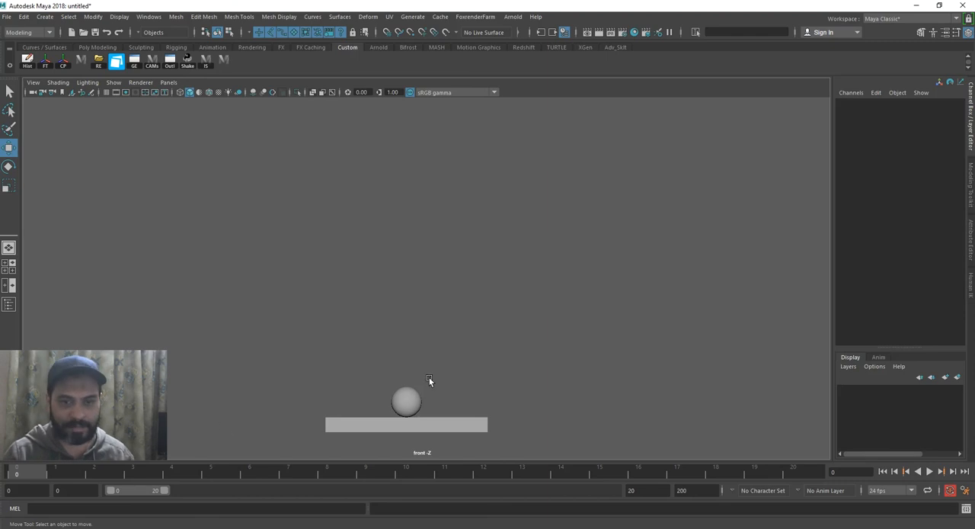
{"action": "left_click", "coordinate": [406, 401]}
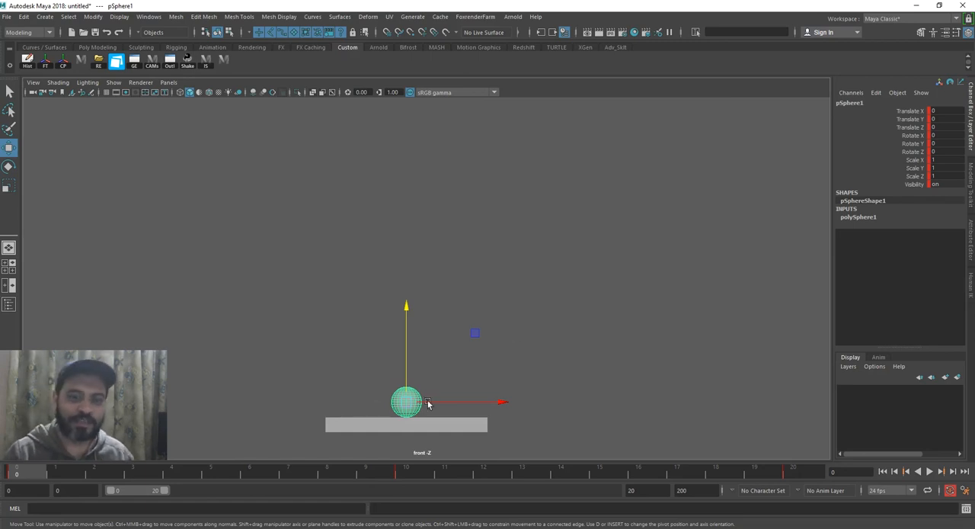
{"action": "left_click_drag", "start_coordinate": [134, 462], "coordinate": [415, 465]}
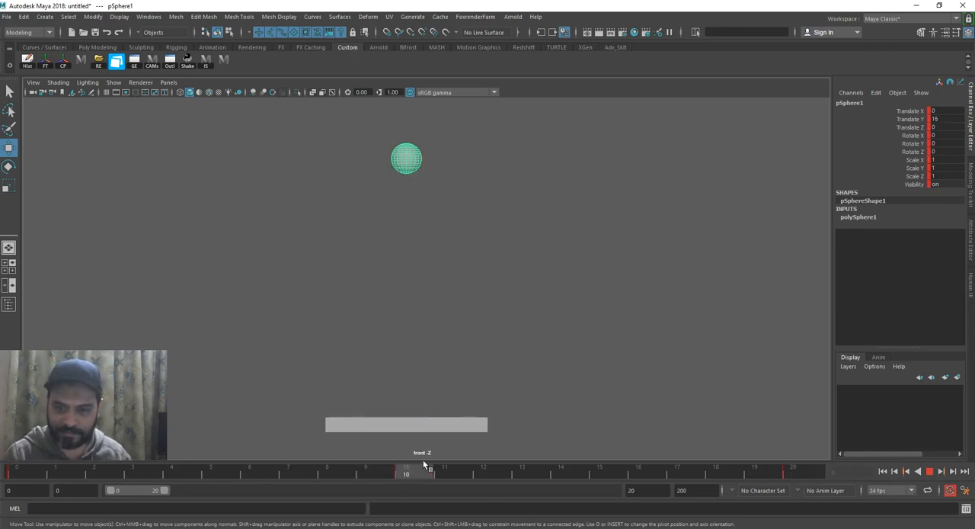
{"action": "left_click", "coordinate": [27, 473]}
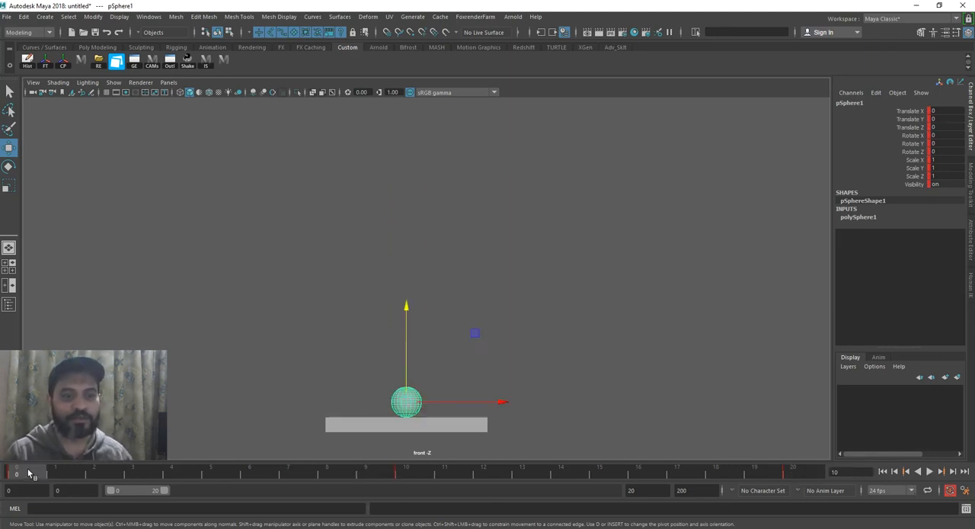
{"action": "left_click", "coordinate": [929, 471]}
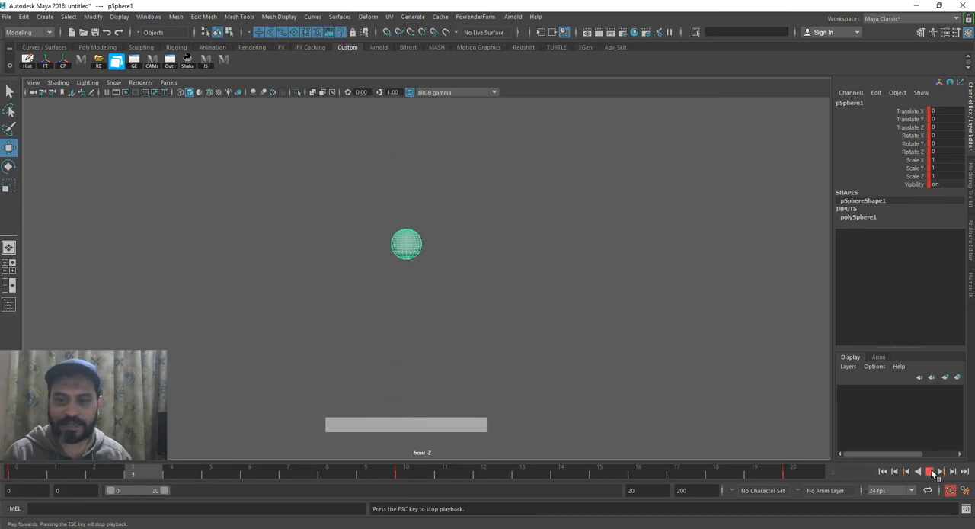
{"action": "left_click", "coordinate": [33, 473]}
{"action": "left_click_drag", "start_coordinate": [33, 474], "coordinate": [448, 477]}
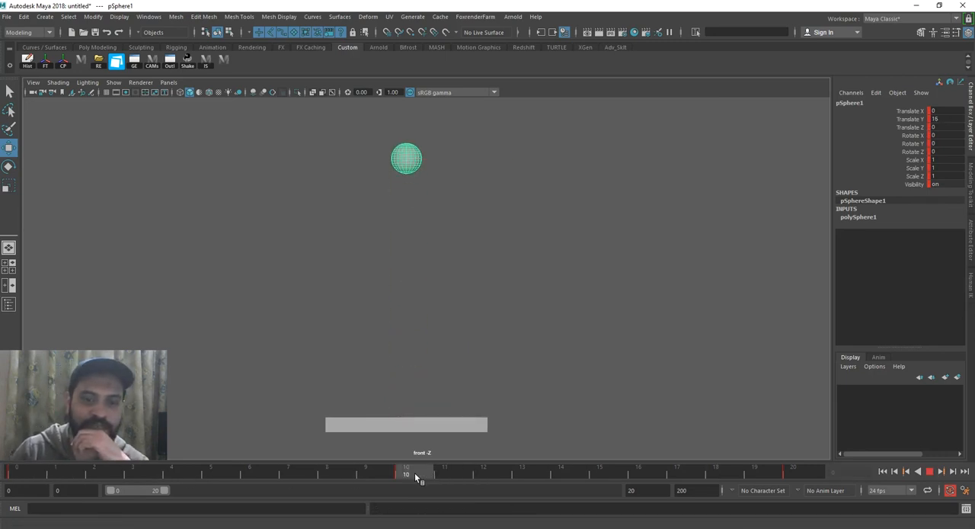
Compare the sphere's key poses at frames 0, 10 and 20 to examine the timing of the jump
{"action": "left_click", "coordinate": [50, 471]}
{"action": "left_click", "coordinate": [412, 474]}
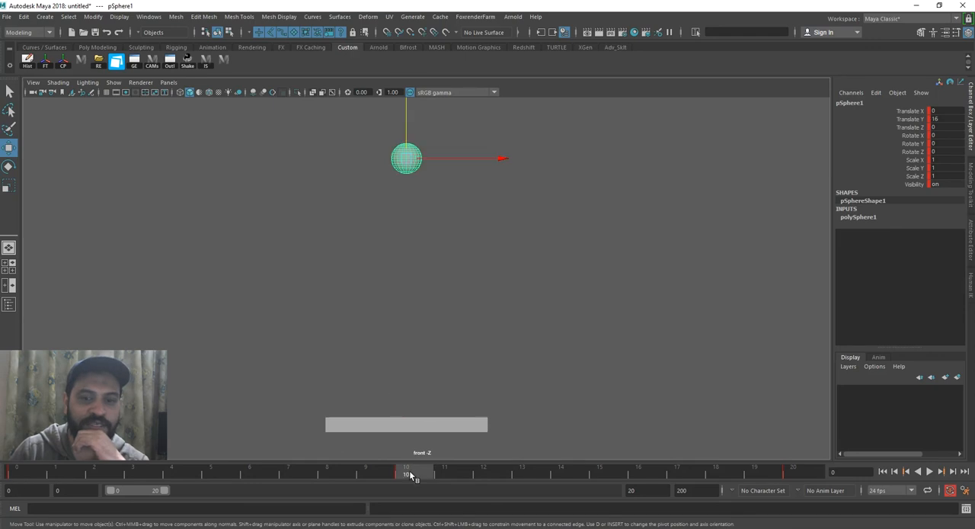
{"action": "left_click", "coordinate": [808, 470]}
{"action": "left_click", "coordinate": [407, 470]}
{"action": "left_click", "coordinate": [18, 474]}
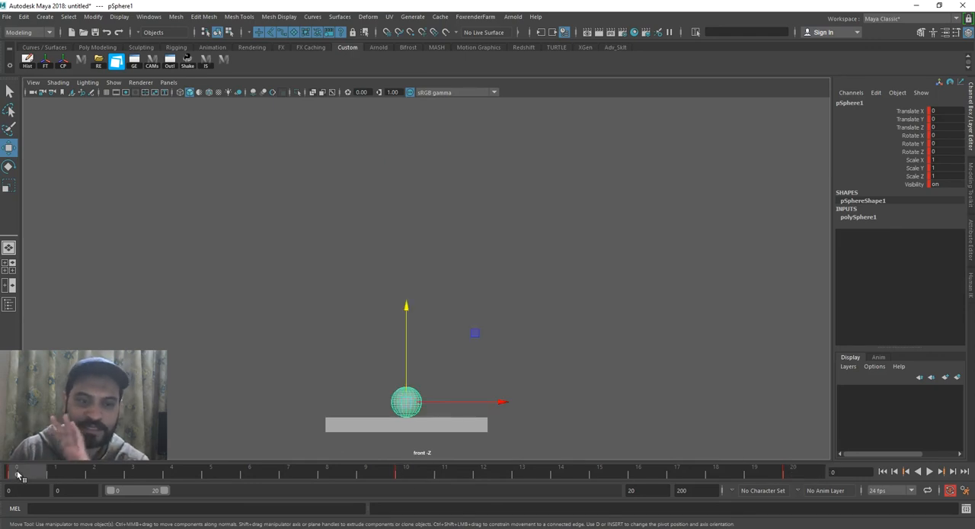
{"action": "left_click", "coordinate": [407, 474]}
{"action": "left_click", "coordinate": [811, 473]}
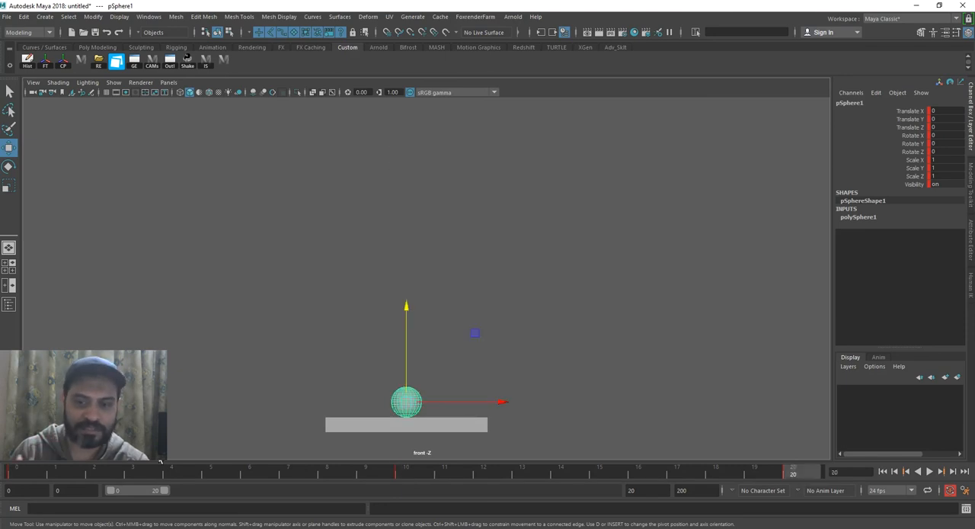
{"action": "left_click", "coordinate": [28, 474]}
{"action": "left_click", "coordinate": [407, 473]}
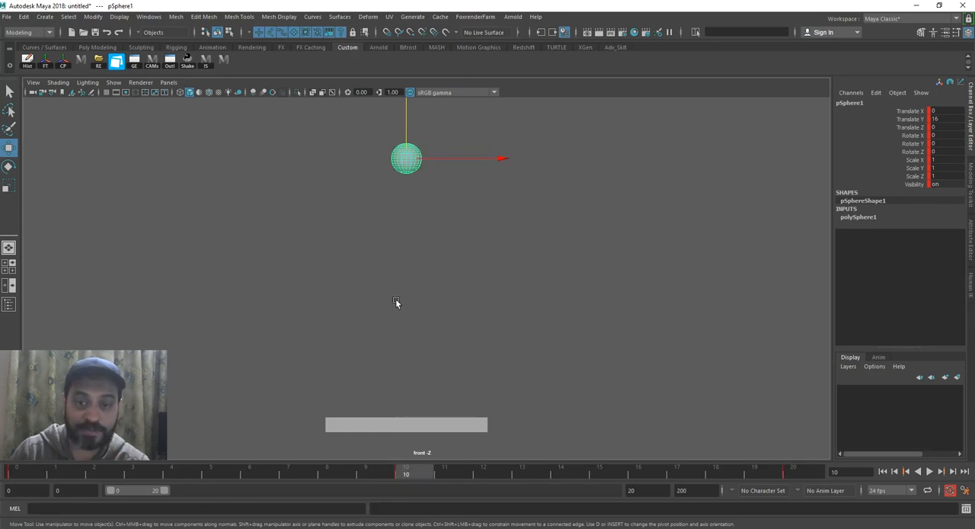
{"action": "left_click", "coordinate": [32, 475]}
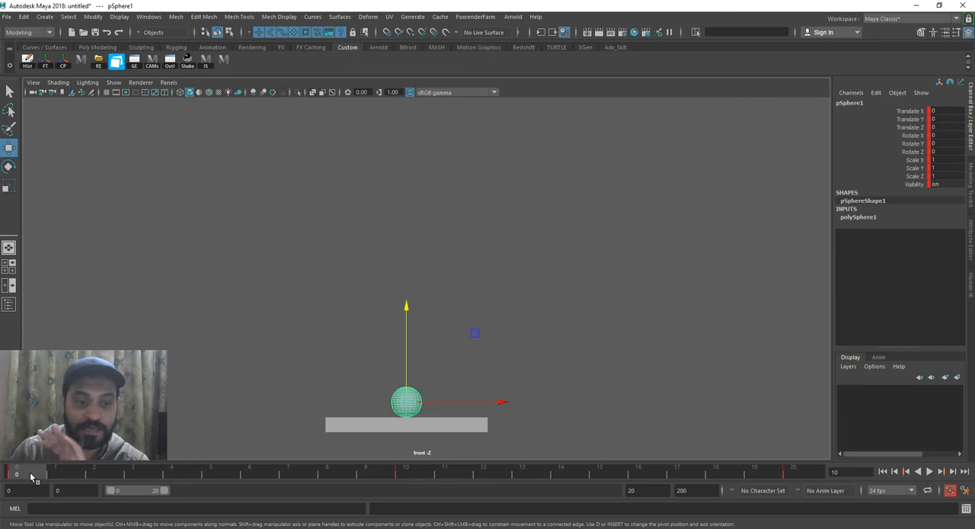
Examine the sphere's Translate Y channel by stepping between its keyframes at frames 0 and 10, and replay the start of the rise
{"action": "left_click", "coordinate": [910, 120]}
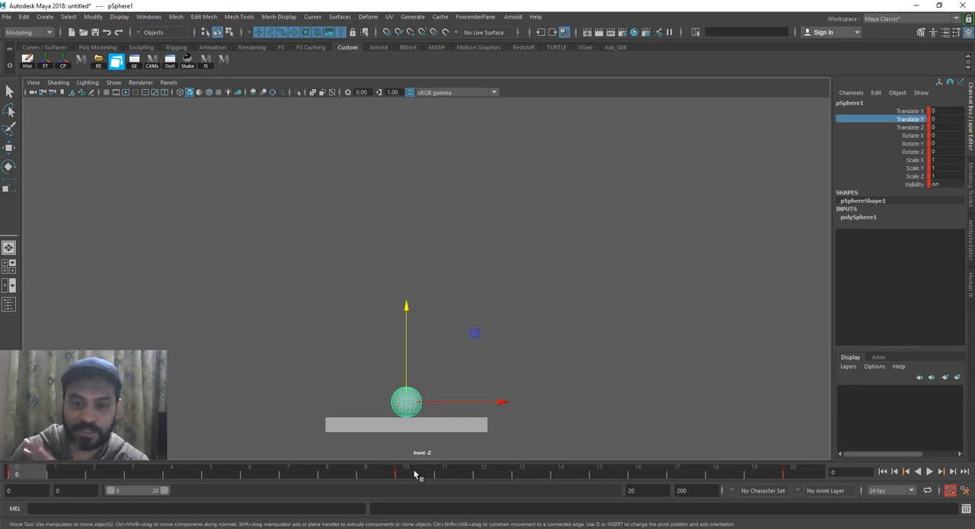
{"action": "key", "text": "period"}
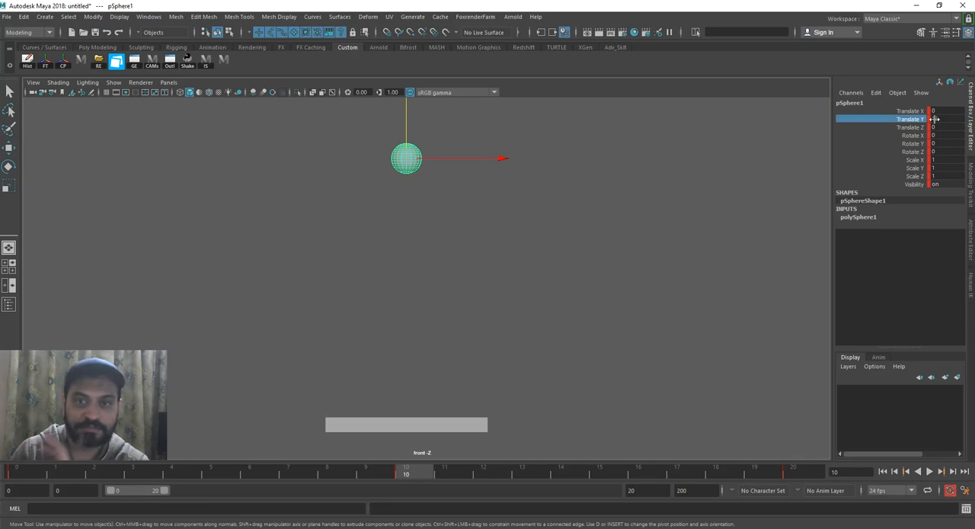
{"action": "left_click", "coordinate": [37, 476]}
{"action": "key", "text": "period"}
{"action": "key", "text": "comma"}
{"action": "key", "text": "period"}
{"action": "key", "text": "comma"}
{"action": "key", "text": "period"}
{"action": "left_click", "coordinate": [33, 472]}
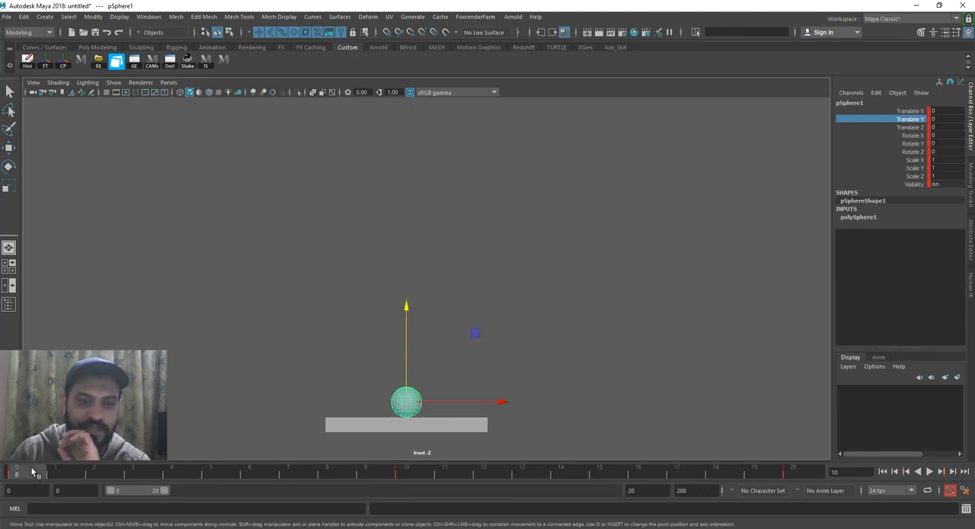
{"action": "key", "text": "alt+v"}
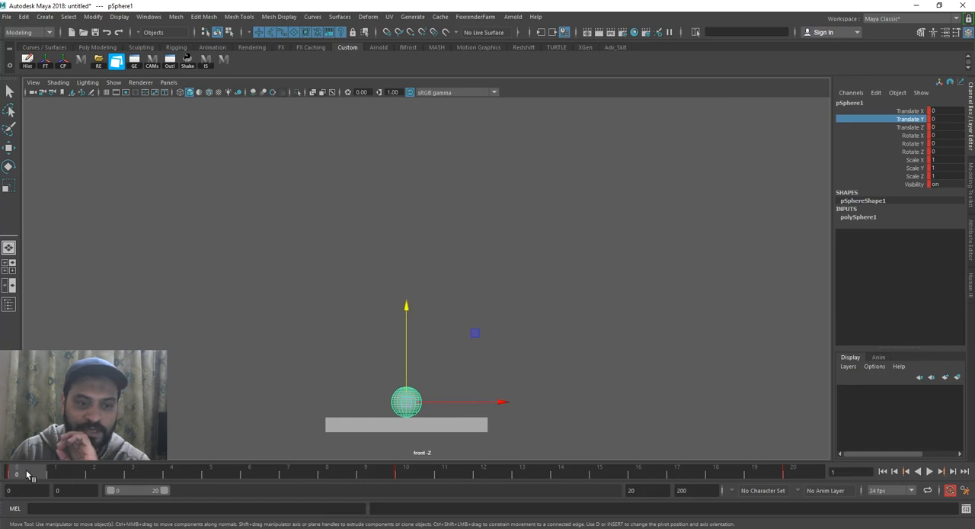
{"action": "left_click", "coordinate": [56, 472]}
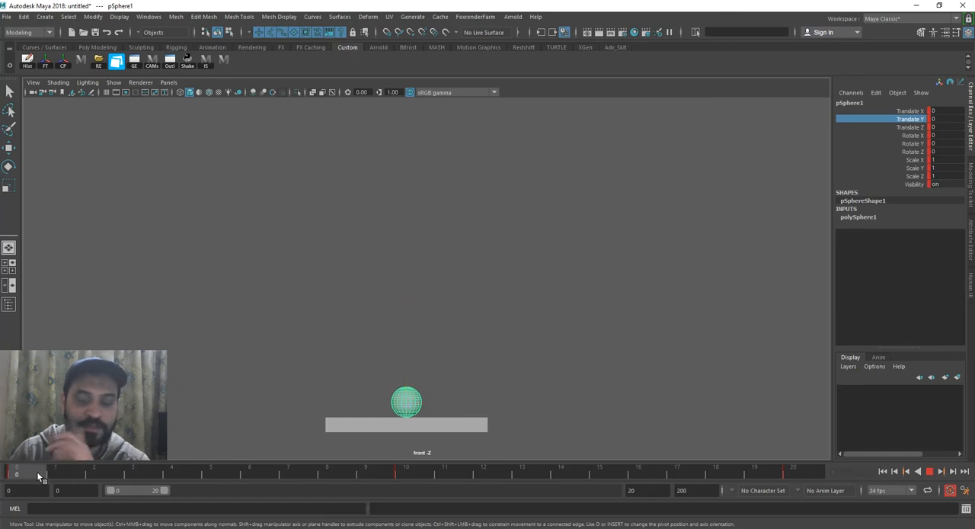
Compare the sphere's Translate Y position at frames 0, 1 and 2 to examine the spacing at the start of the rise
{"action": "left_click", "coordinate": [61, 473]}
{"action": "left_click_drag", "start_coordinate": [61, 472], "coordinate": [41, 472]}
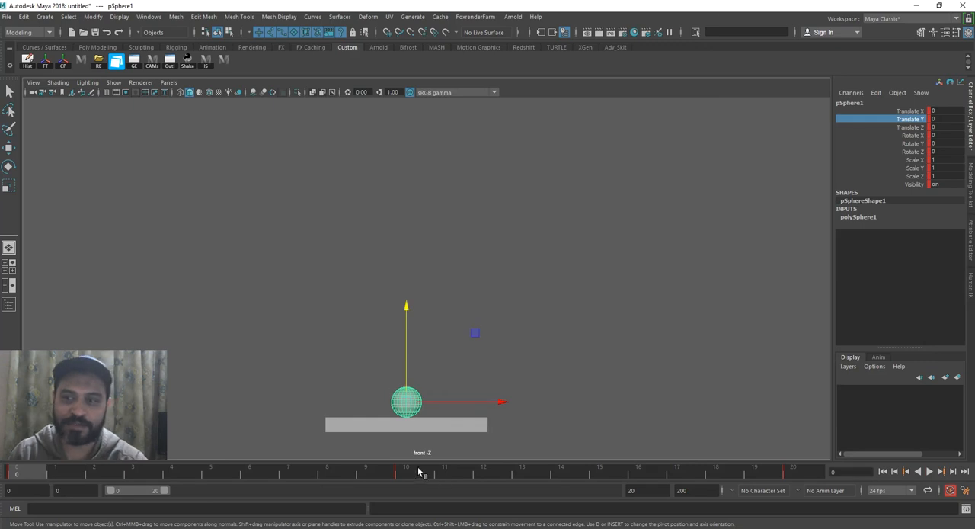
{"action": "left_click", "coordinate": [105, 473]}
{"action": "left_click_drag", "start_coordinate": [105, 472], "coordinate": [57, 472]}
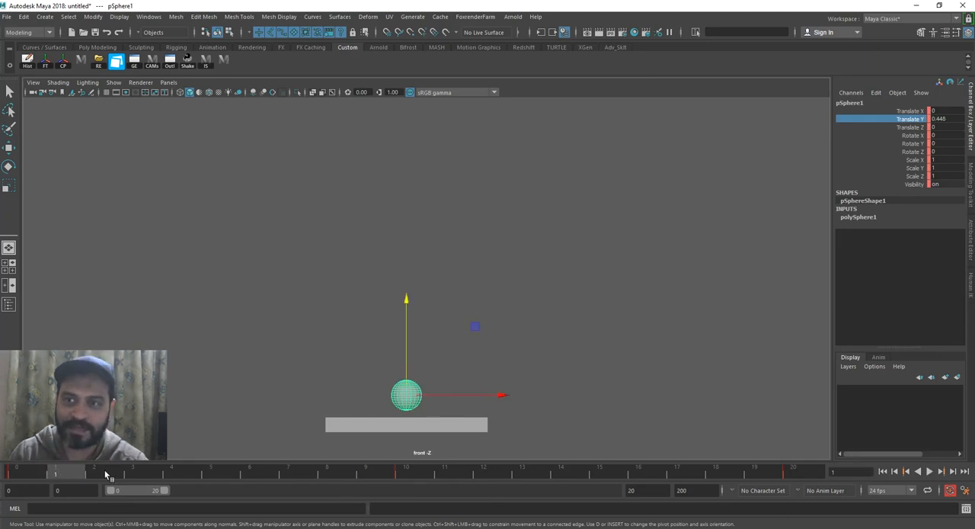
{"action": "left_click", "coordinate": [23, 474]}
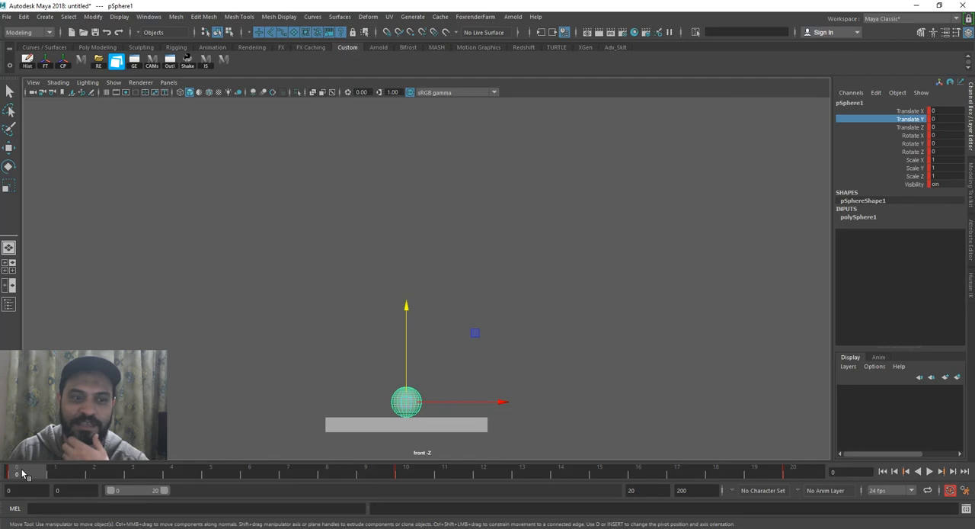
{"action": "left_click", "coordinate": [64, 474]}
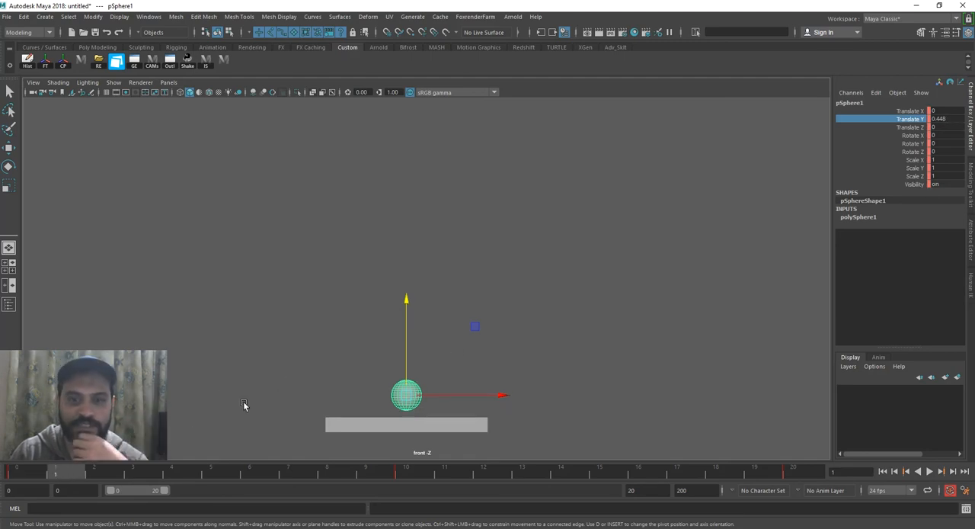
{"action": "left_click", "coordinate": [105, 474]}
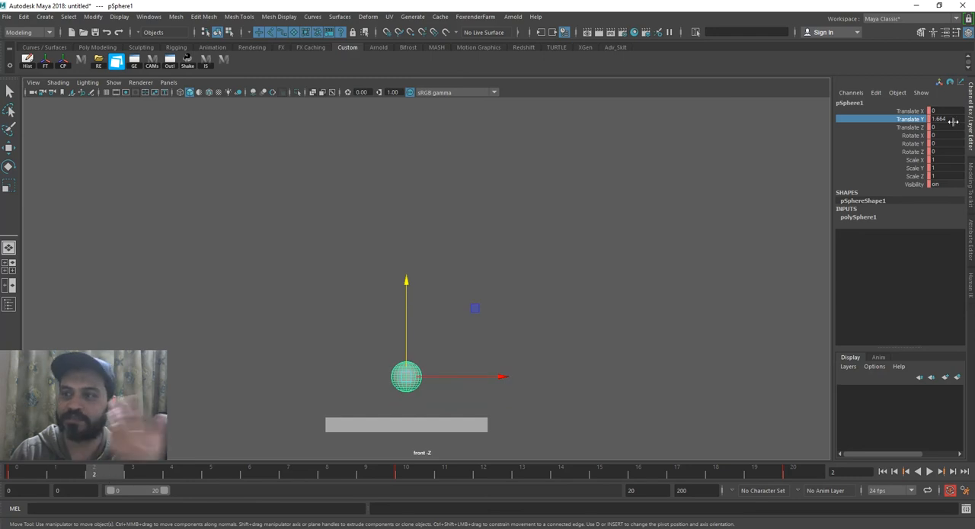
{"action": "left_click_drag", "start_coordinate": [73, 466], "coordinate": [25, 473]}
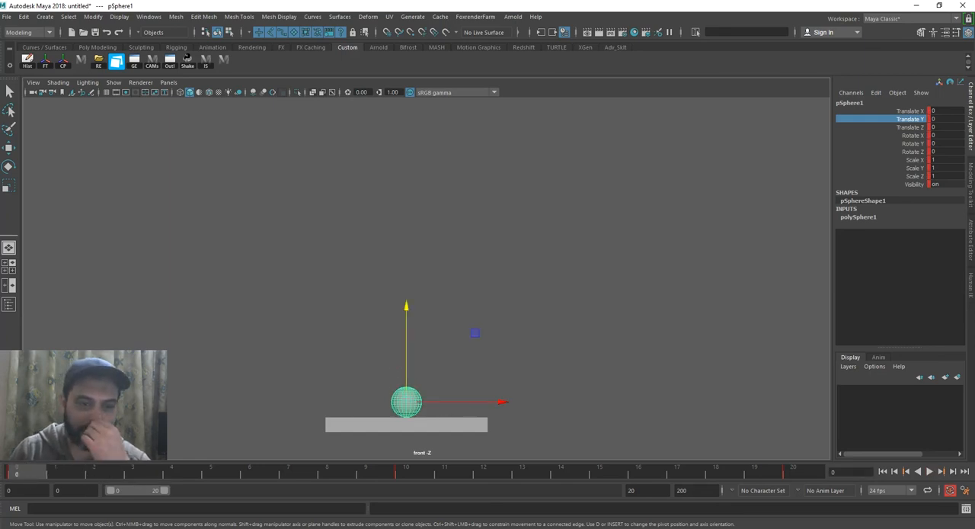
Reselect the sphere, play the jump in the front view with the whole motion framed, and stop playback
{"action": "left_click", "coordinate": [283, 342]}
{"action": "left_click", "coordinate": [410, 401]}
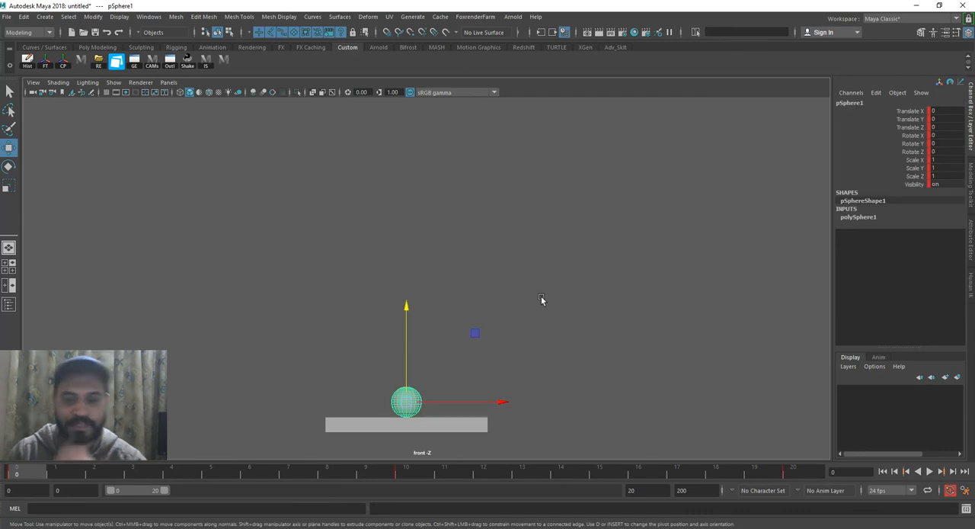
{"action": "right_click_drag", "start_coordinate": [388, 267], "coordinate": [534, 301], "text": "alt"}
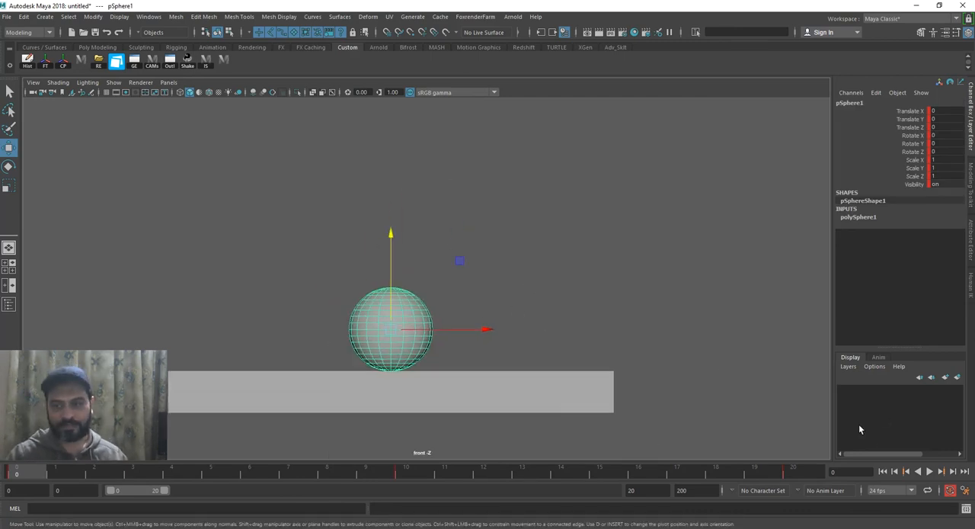
{"action": "left_click", "coordinate": [929, 470]}
{"action": "right_click_drag", "start_coordinate": [720, 364], "coordinate": [578, 280], "text": "alt"}
{"action": "middle_click_drag", "start_coordinate": [598, 276], "coordinate": [591, 350], "text": "alt"}
{"action": "right_click_drag", "start_coordinate": [649, 403], "coordinate": [690, 435], "text": "alt"}
{"action": "middle_click_drag", "start_coordinate": [567, 355], "coordinate": [575, 314], "text": "alt"}
{"action": "right_click_drag", "start_coordinate": [575, 314], "coordinate": [590, 342], "text": "alt"}
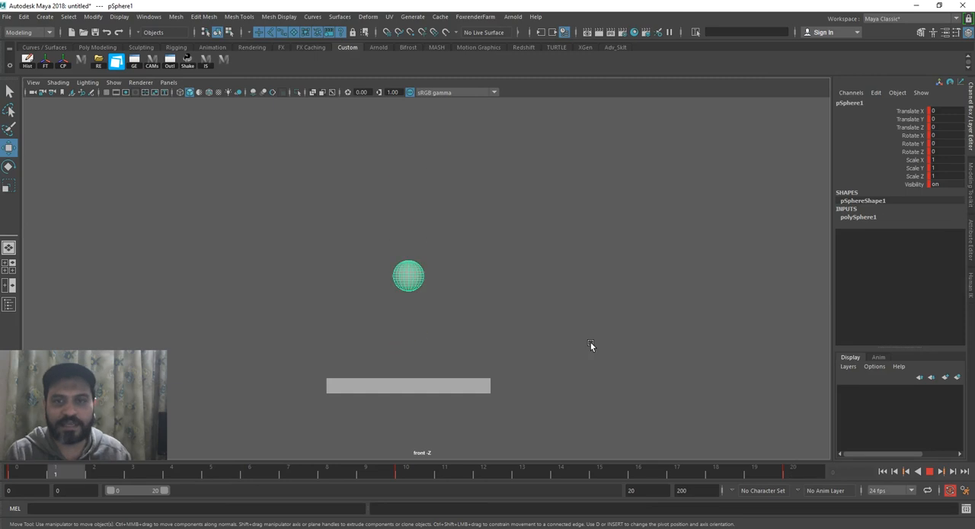
{"action": "left_click", "coordinate": [590, 342]}
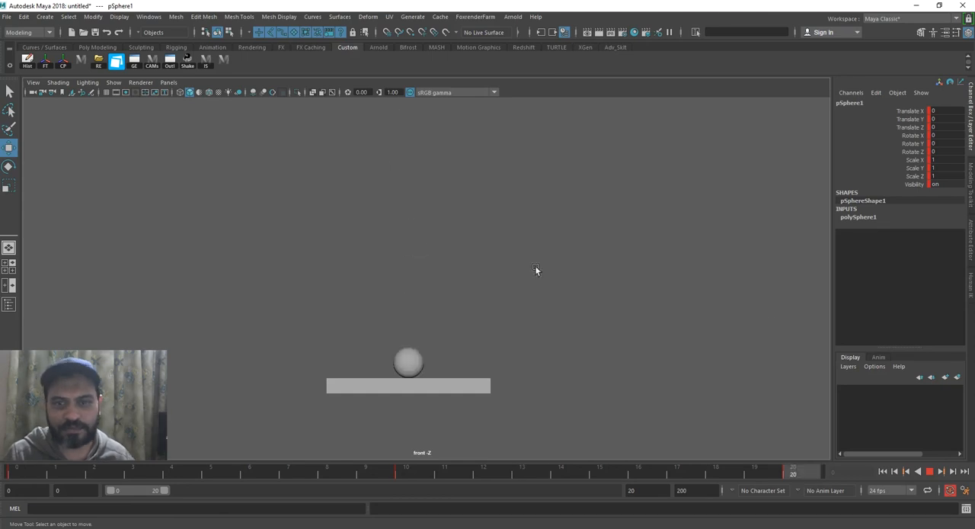
{"action": "left_click", "coordinate": [929, 473]}
{"action": "left_click", "coordinate": [408, 238]}
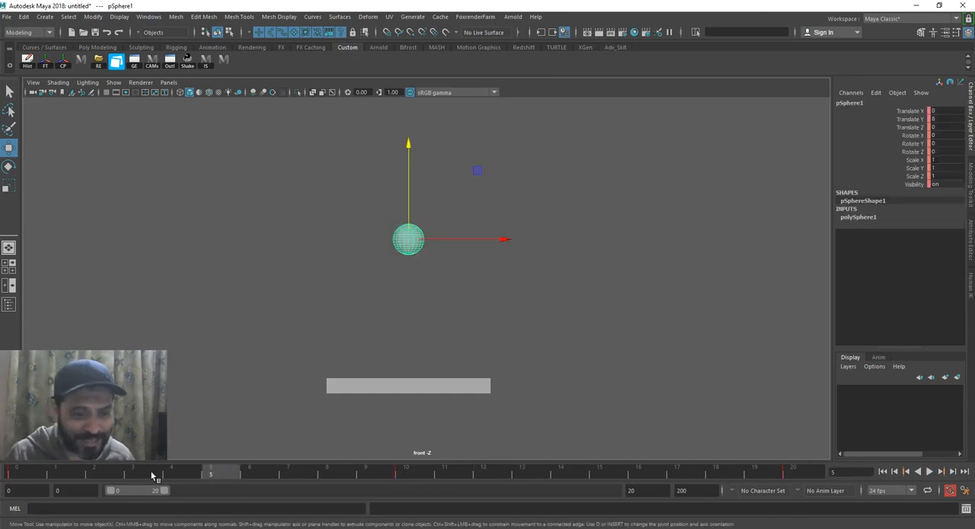
Check the start of the rise up close from frame 0, stop on frame 1, and display the grid in the front view
{"action": "left_click_drag", "start_coordinate": [126, 471], "coordinate": [27, 471]}
{"action": "scroll", "coordinate": [473, 358], "scroll_direction": "up", "scroll_amount": 1}
{"action": "scroll", "coordinate": [473, 355], "scroll_direction": "up", "scroll_amount": 5}
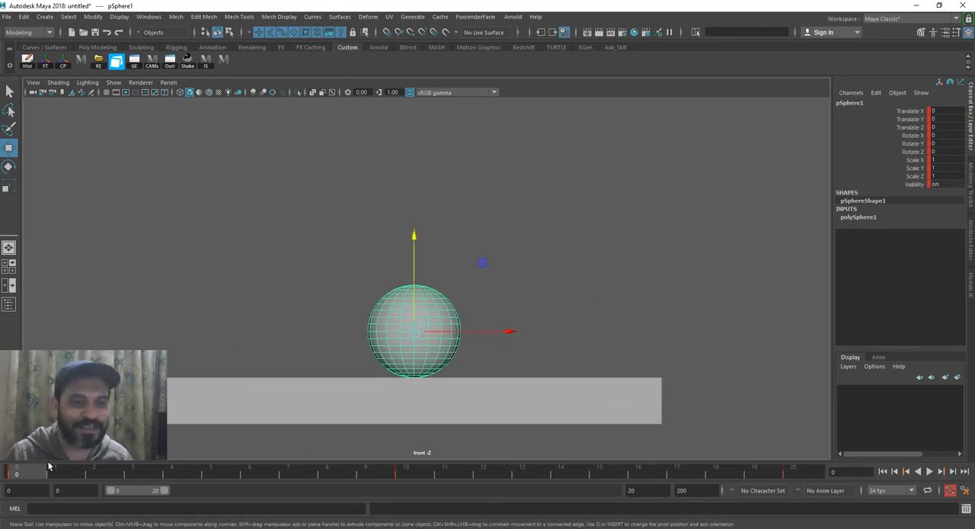
{"action": "key", "text": "alt+v"}
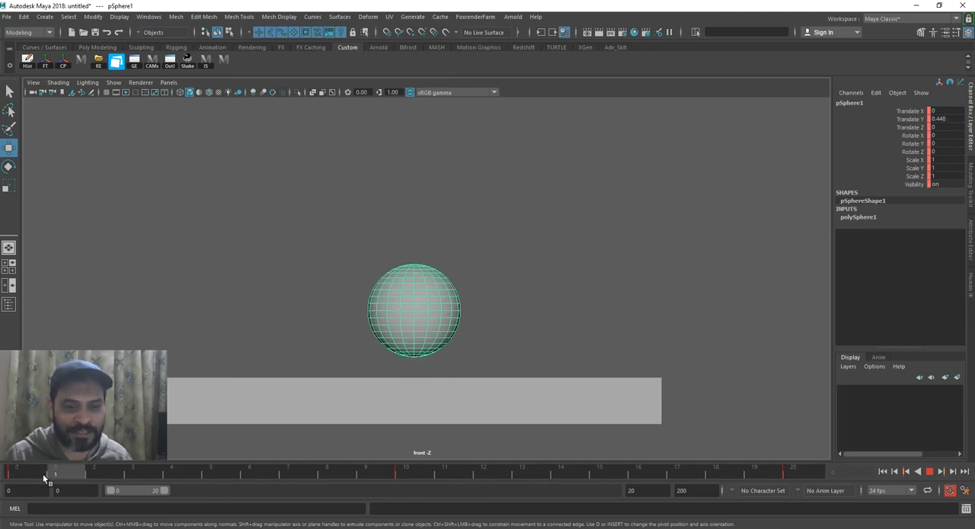
{"action": "left_click", "coordinate": [61, 473]}
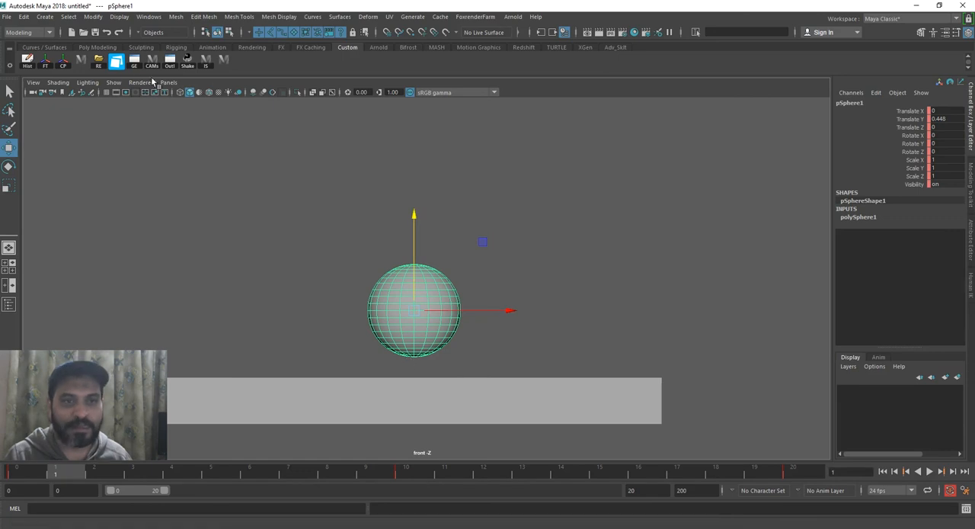
{"action": "left_click", "coordinate": [113, 82]}
{"action": "left_click", "coordinate": [116, 495]}
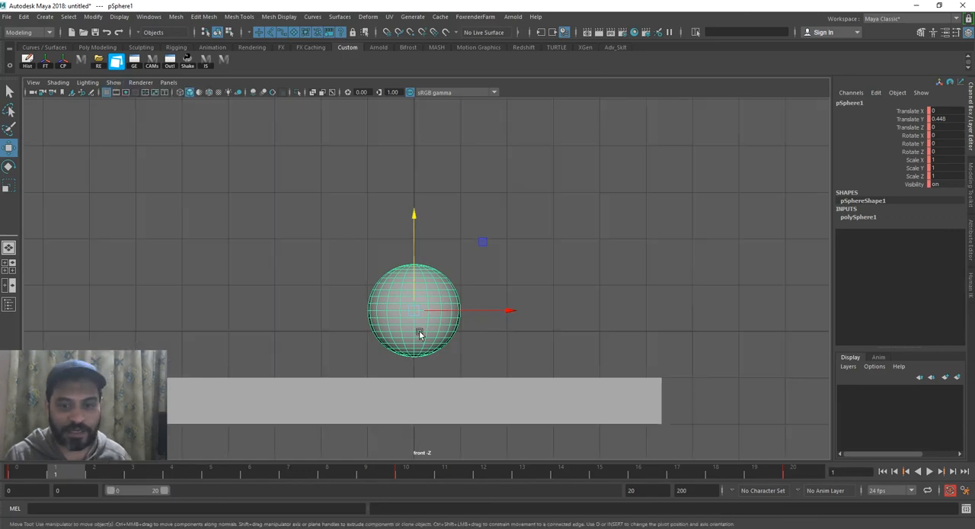
Duplicate the sphere at frame 0 and move the copy along negative X beside the original
{"action": "scroll", "coordinate": [444, 372], "scroll_direction": "up", "scroll_amount": 3}
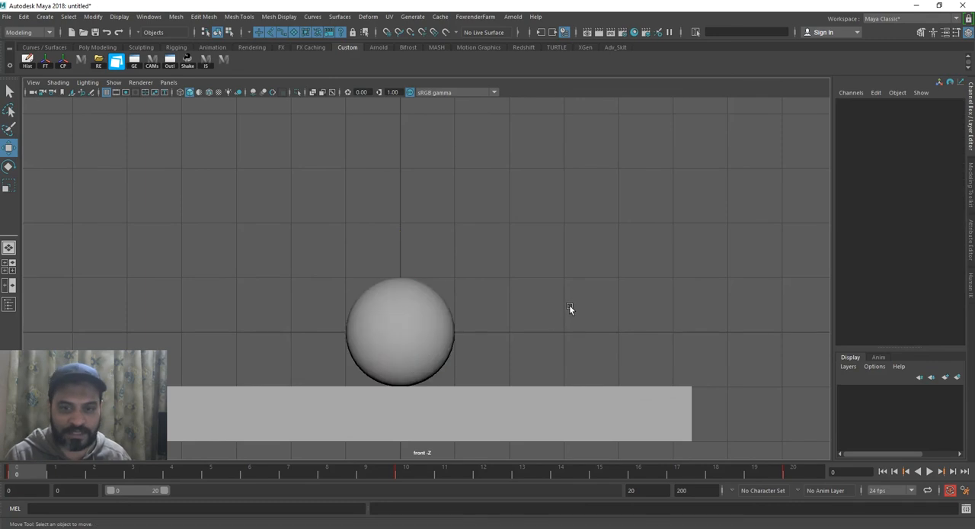
{"action": "key", "text": "ctrl+d"}
{"action": "left_click_drag", "start_coordinate": [491, 332], "coordinate": [332, 336]}
Duplicate the animated sphere at frame 1 and move the copy to about -2.58 in X, above the first copy
{"action": "left_click", "coordinate": [408, 294]}
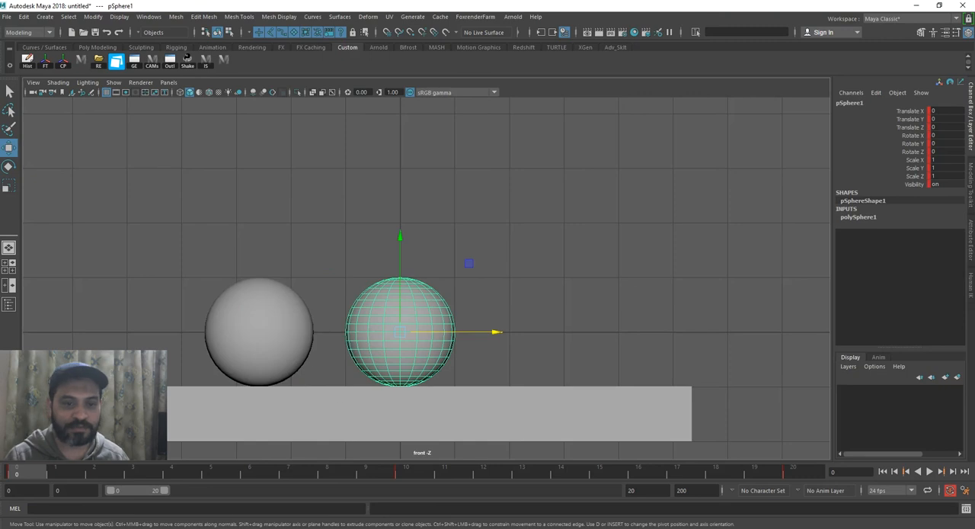
{"action": "left_click", "coordinate": [41, 466]}
{"action": "key", "text": "ctrl+d"}
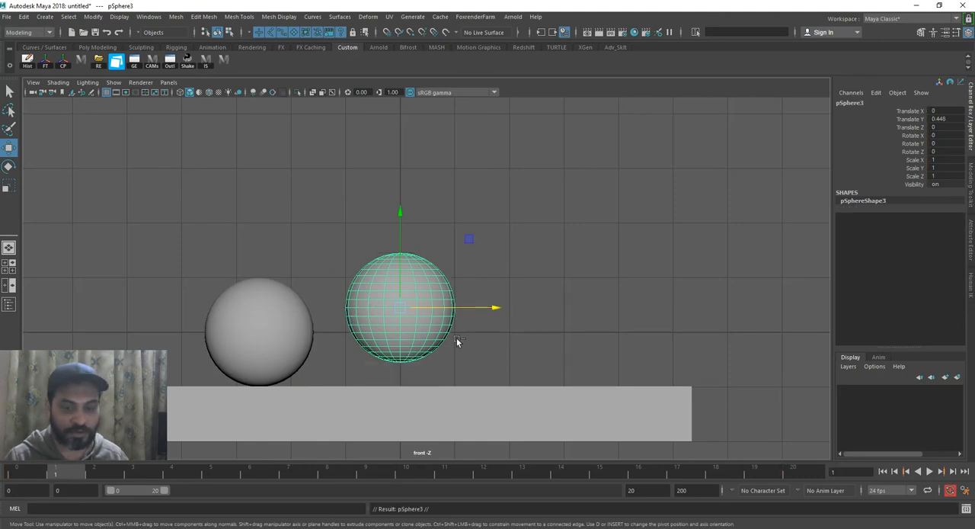
{"action": "left_click_drag", "start_coordinate": [474, 308], "coordinate": [322, 302]}
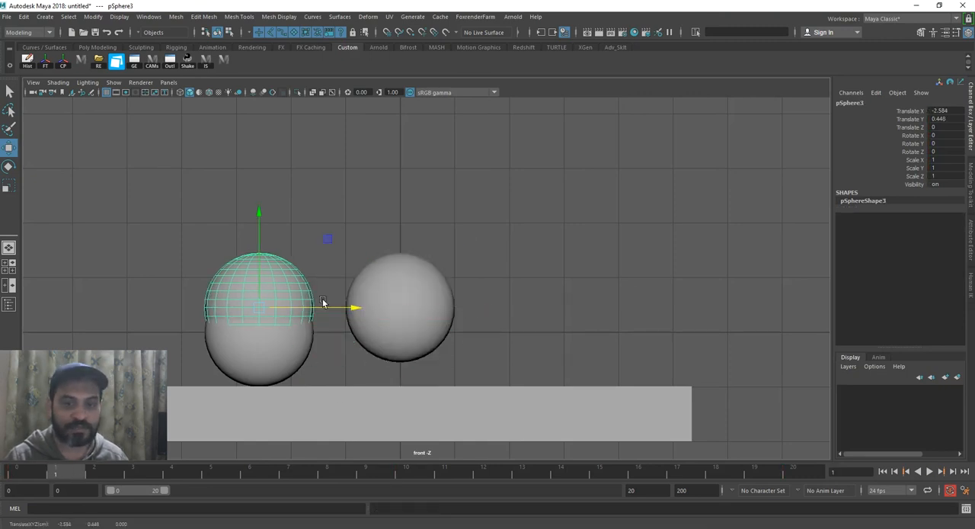
Duplicate the animated sphere at frame 2 and move the copy to about -2.58 in X, in line with the other copies
{"action": "left_click", "coordinate": [399, 268]}
{"action": "left_click", "coordinate": [110, 474]}
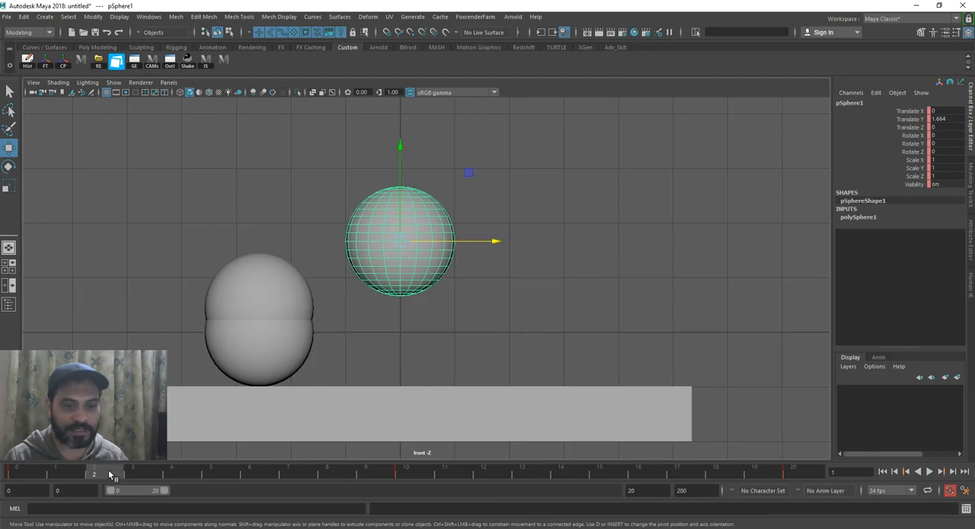
{"action": "key", "text": "ctrl+d"}
{"action": "left_click_drag", "start_coordinate": [469, 253], "coordinate": [330, 251]}
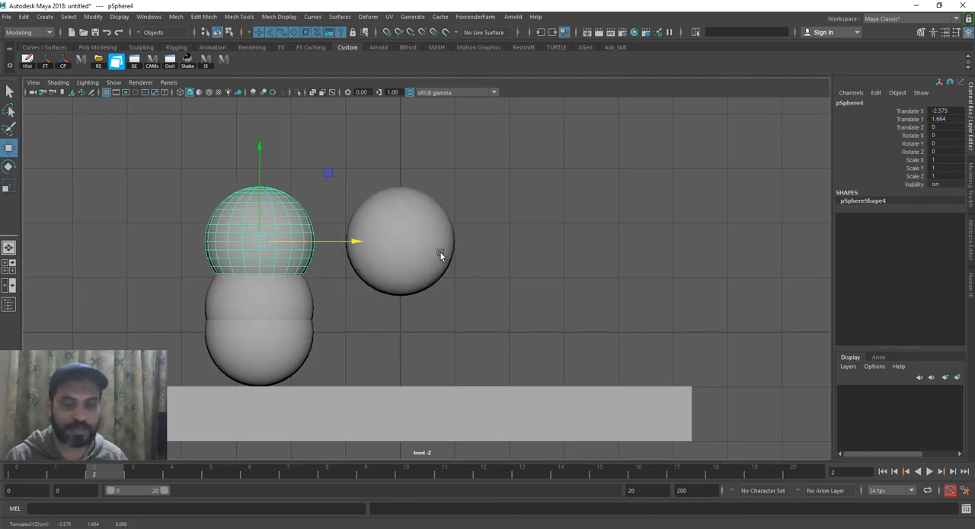
Duplicate the animated sphere at frame 3, move the copy onto the column along X, and check the overlap of the lowest copies
{"action": "left_click", "coordinate": [434, 256]}
{"action": "key", "text": "alt+period"}
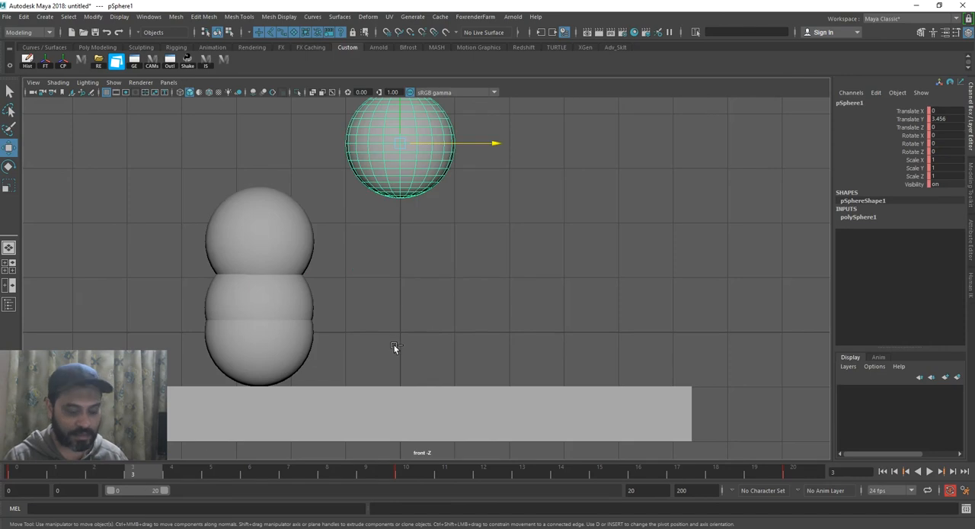
{"action": "key", "text": "ctrl+d"}
{"action": "left_click_drag", "start_coordinate": [463, 144], "coordinate": [318, 162]}
{"action": "left_click", "coordinate": [254, 359]}
{"action": "left_click", "coordinate": [258, 317]}
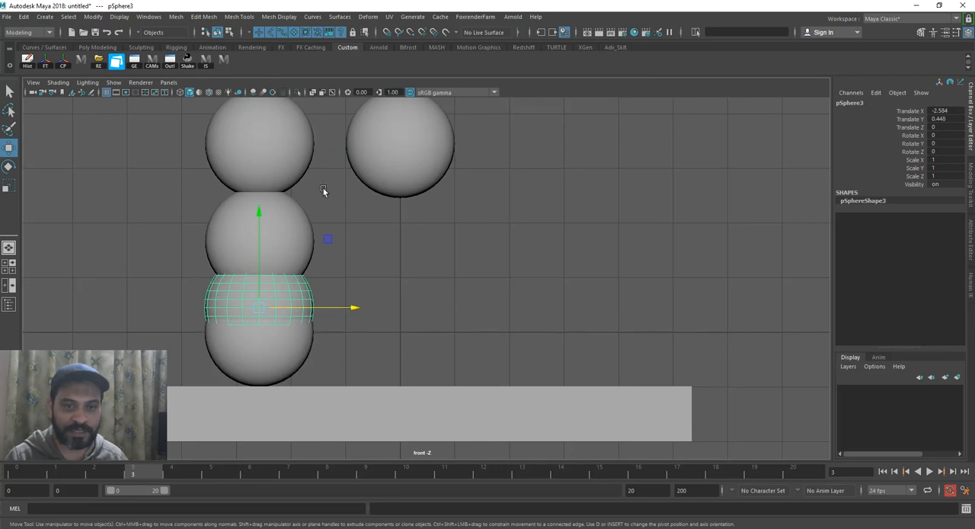
Duplicate the animated sphere at frame 4 and move the copy to about -2.57 in X, on top of the column
{"action": "scroll", "coordinate": [424, 268], "scroll_direction": "down", "scroll_amount": 1}
{"action": "middle_click_drag", "start_coordinate": [424, 268], "coordinate": [426, 342], "text": "alt"}
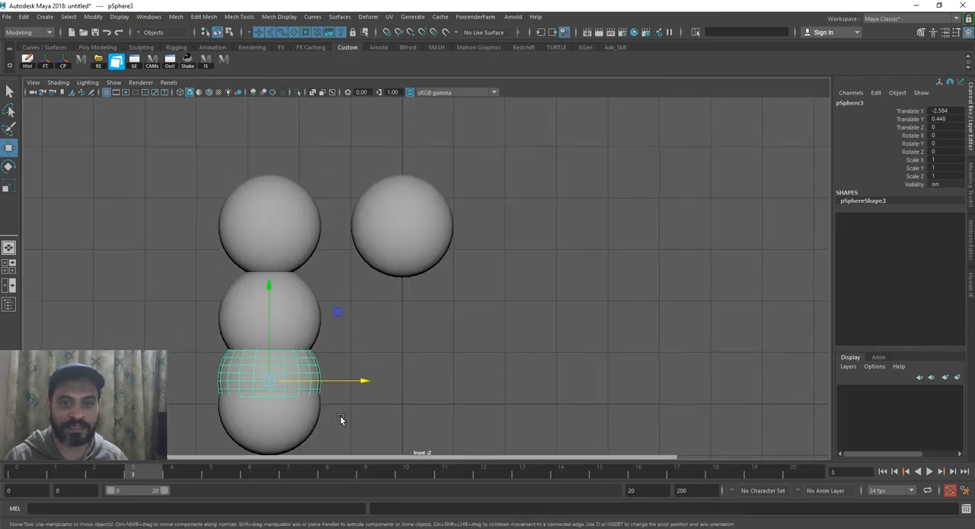
{"action": "left_click", "coordinate": [181, 474]}
{"action": "left_click", "coordinate": [444, 209]}
{"action": "key", "text": "ctrl+d"}
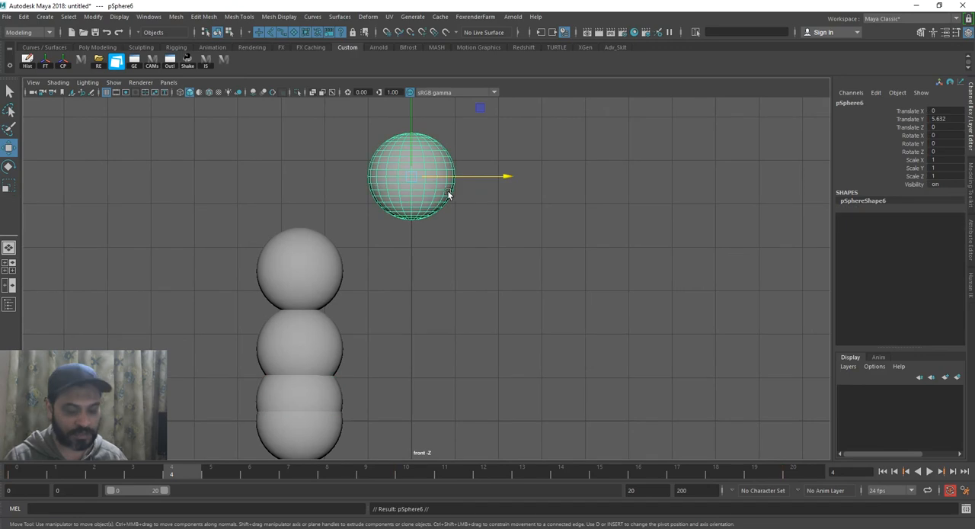
{"action": "left_click_drag", "start_coordinate": [453, 177], "coordinate": [341, 187]}
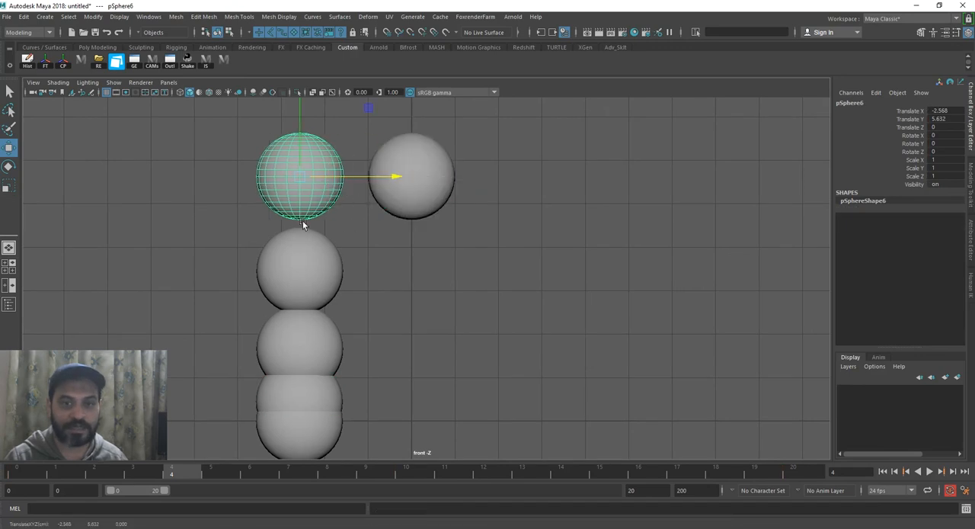
Duplicate the animated sphere at frame 5 and move the copy along negative X onto the column
{"action": "middle_click_drag", "start_coordinate": [459, 258], "coordinate": [455, 300], "text": "alt"}
{"action": "left_click", "coordinate": [432, 244]}
{"action": "left_click", "coordinate": [214, 471]}
{"action": "scroll", "coordinate": [431, 352], "scroll_direction": "down", "scroll_amount": 1}
{"action": "middle_click_drag", "start_coordinate": [425, 353], "coordinate": [423, 378], "text": "alt"}
{"action": "key", "text": "ctrl+d"}
{"action": "left_click_drag", "start_coordinate": [476, 153], "coordinate": [375, 159]}
Duplicate the animated sphere at frame 6 and move the copy along negative X to the top of the column
{"action": "middle_click_drag", "start_coordinate": [369, 294], "coordinate": [383, 377], "text": "alt"}
{"action": "scroll", "coordinate": [364, 306], "scroll_direction": "down", "scroll_amount": 1}
{"action": "left_click", "coordinate": [244, 471]}
{"action": "left_click", "coordinate": [438, 178]}
{"action": "key", "text": "ctrl+d"}
{"action": "left_click_drag", "start_coordinate": [462, 173], "coordinate": [380, 168]}
Deselect everything, examine the spacing between the column's sphere copies, and return the animation to frame 0
{"action": "left_click", "coordinate": [449, 244]}
{"action": "middle_click_drag", "start_coordinate": [413, 293], "coordinate": [434, 199], "text": "alt"}
{"action": "scroll", "coordinate": [408, 249], "scroll_direction": "down", "scroll_amount": 1}
{"action": "middle_click_drag", "start_coordinate": [408, 249], "coordinate": [400, 278], "text": "alt"}
{"action": "scroll", "coordinate": [401, 279], "scroll_direction": "down", "scroll_amount": 1}
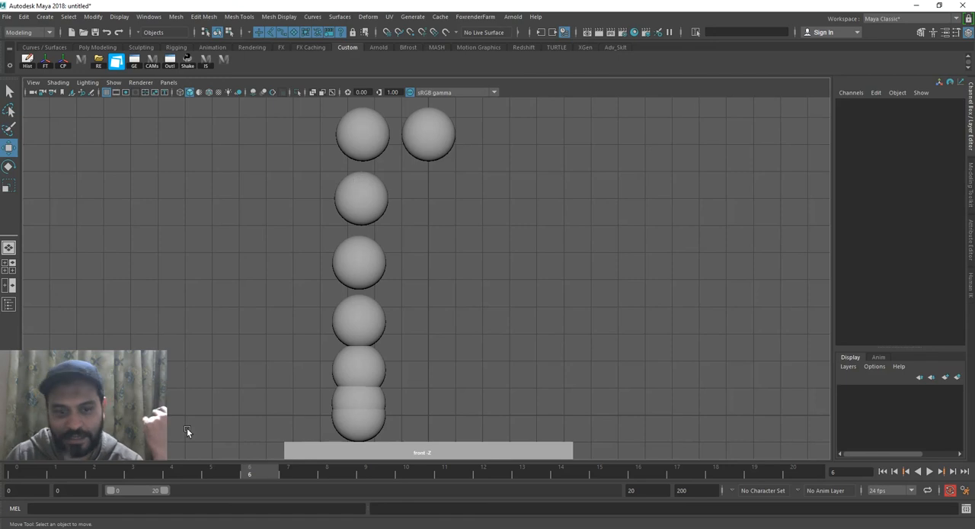
{"action": "left_click", "coordinate": [19, 473]}
{"action": "mouse_move", "coordinate": [19, 473]}
{"action": "left_mouse_down"}
{"action": "mouse_move", "coordinate": [62, 477]}
{"action": "mouse_move", "coordinate": [14, 474]}
{"action": "left_mouse_up"}
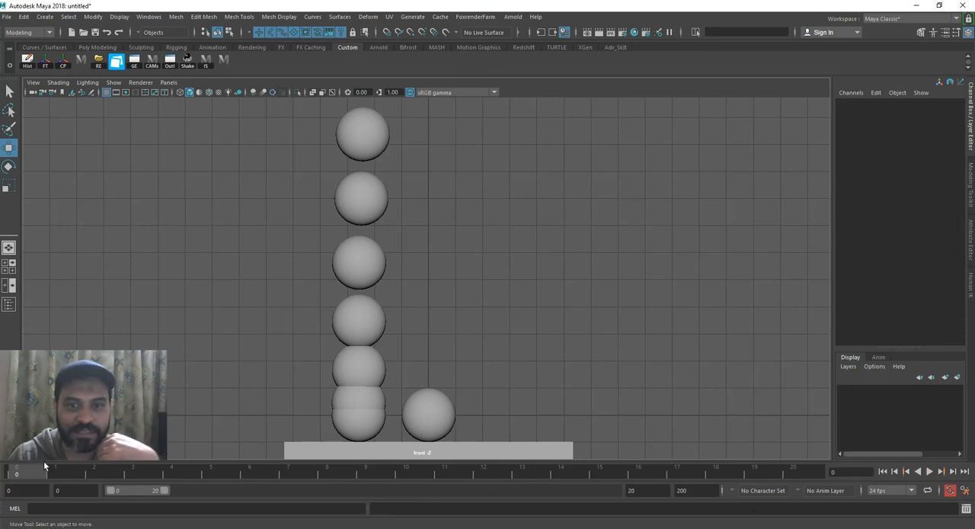
Open the Graph Editor, fit its window above the ground, and show the animated sphere's curves
{"action": "left_click", "coordinate": [430, 417]}
{"action": "left_click", "coordinate": [551, 355]}
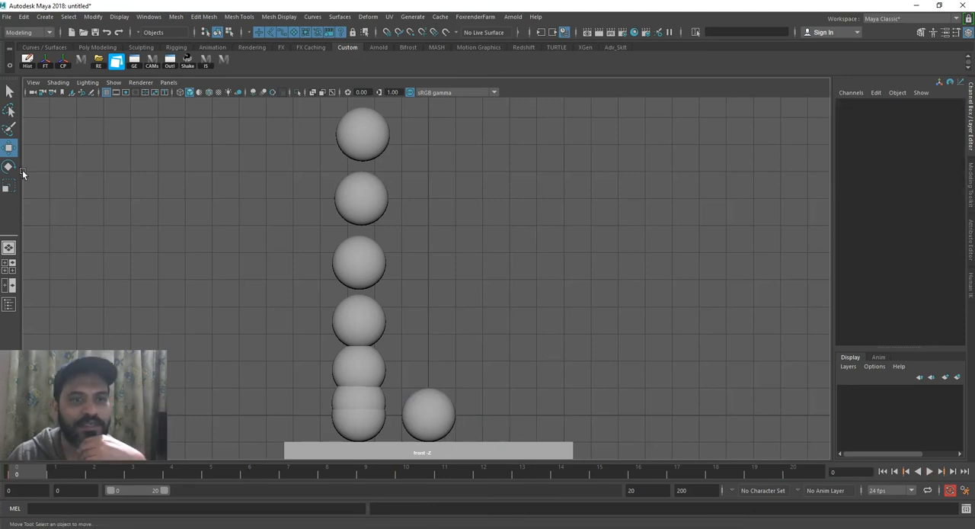
{"action": "left_click", "coordinate": [134, 60]}
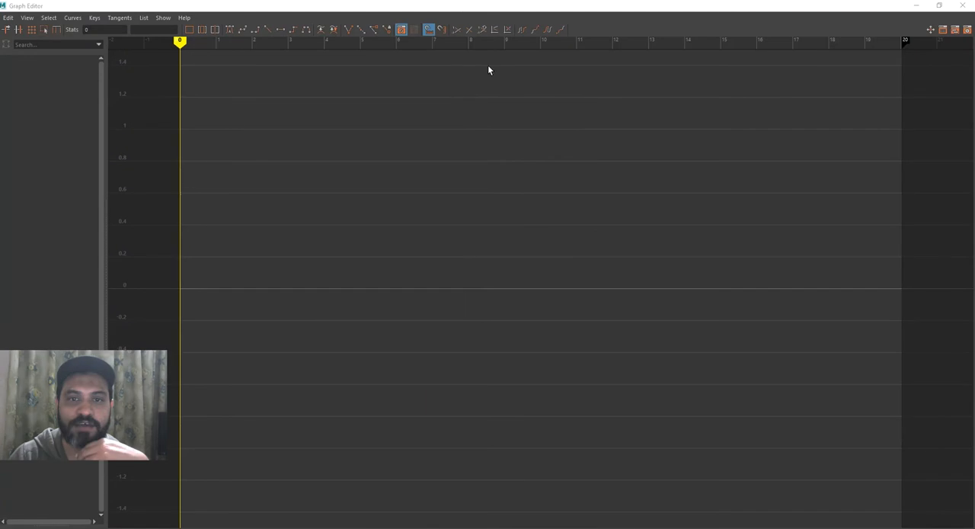
{"action": "left_click_drag", "start_coordinate": [465, 6], "coordinate": [488, 120]}
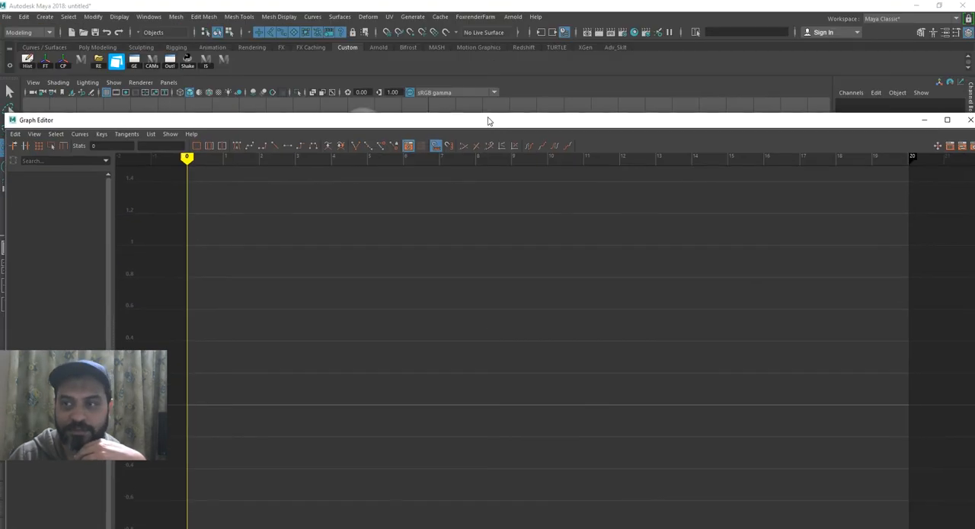
{"action": "left_click_drag", "start_coordinate": [973, 130], "coordinate": [863, 120]}
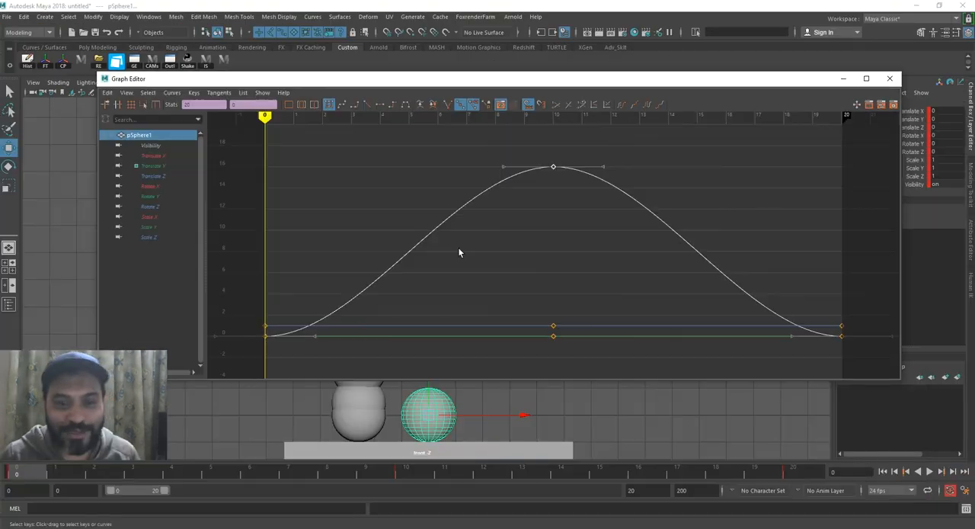